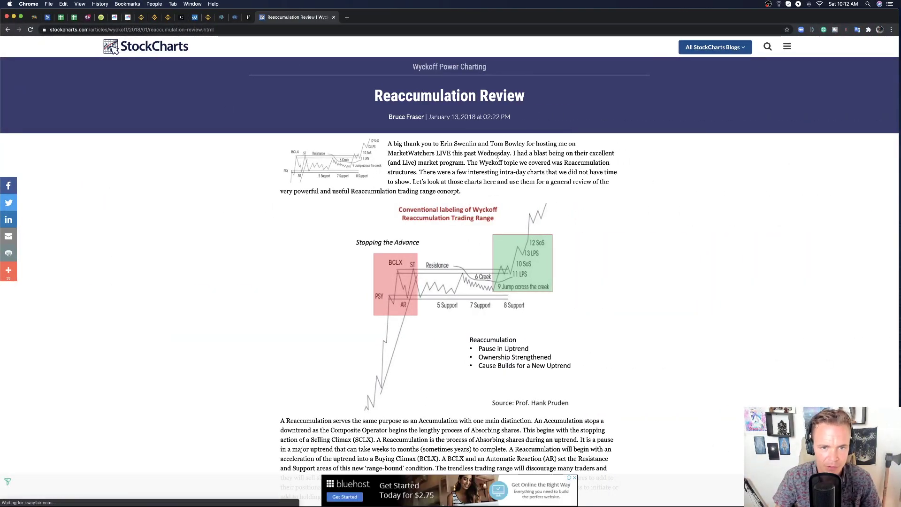
Examine the Wyckoff Reaccumulation trading range schematic in the Reaccumulation Review article.
scroll(283, 131, "down", 1)
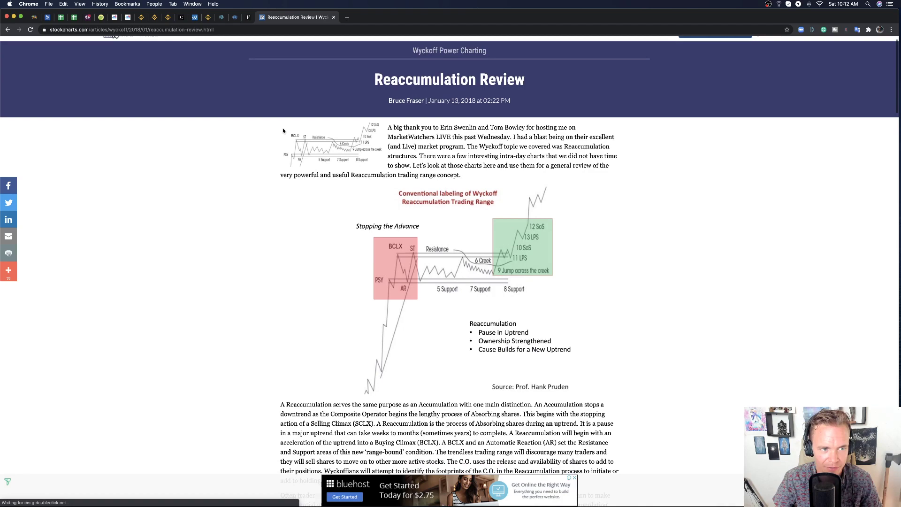
left_click_drag(354, 77, 530, 81)
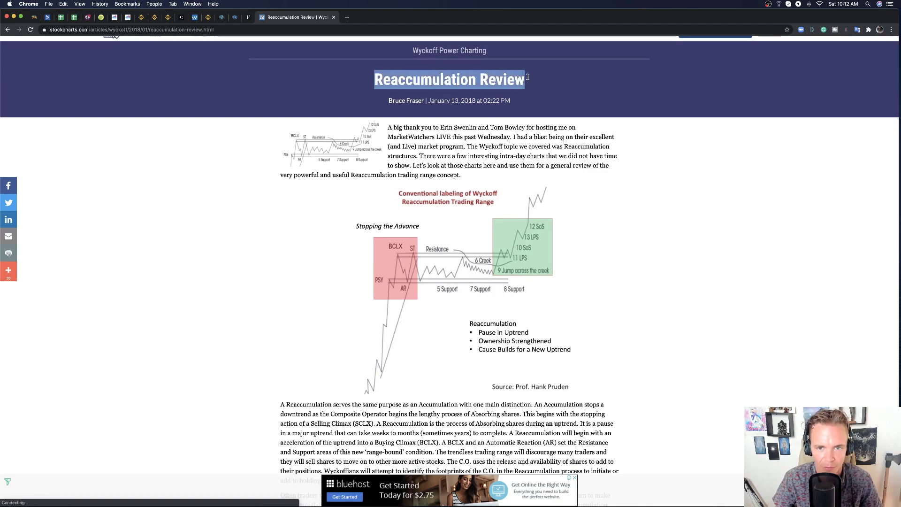
scroll(586, 183, "down", 3)
scroll(585, 183, "up", 1)
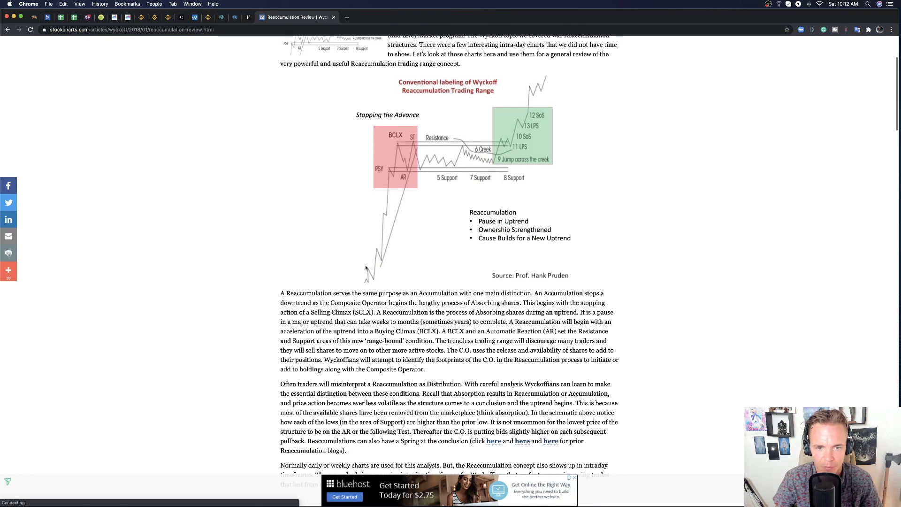
scroll(402, 137, "down", 1)
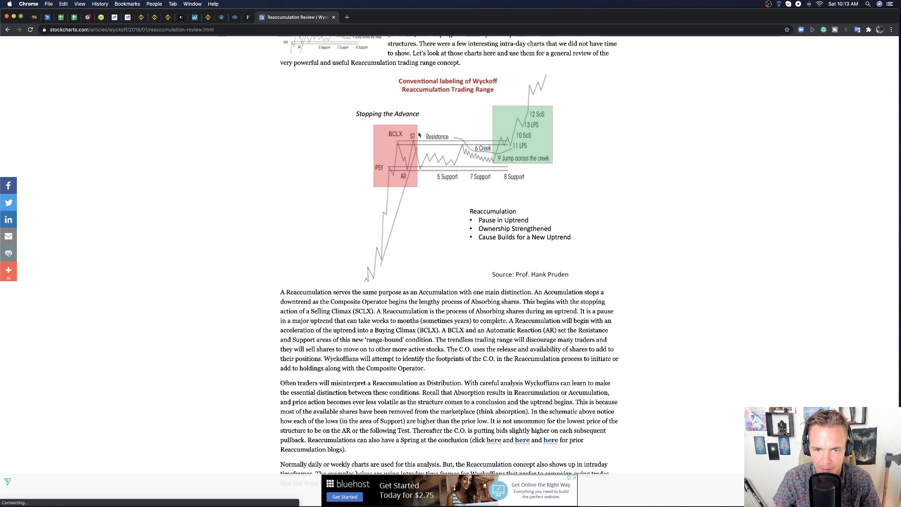
scroll(481, 151, "up", 1)
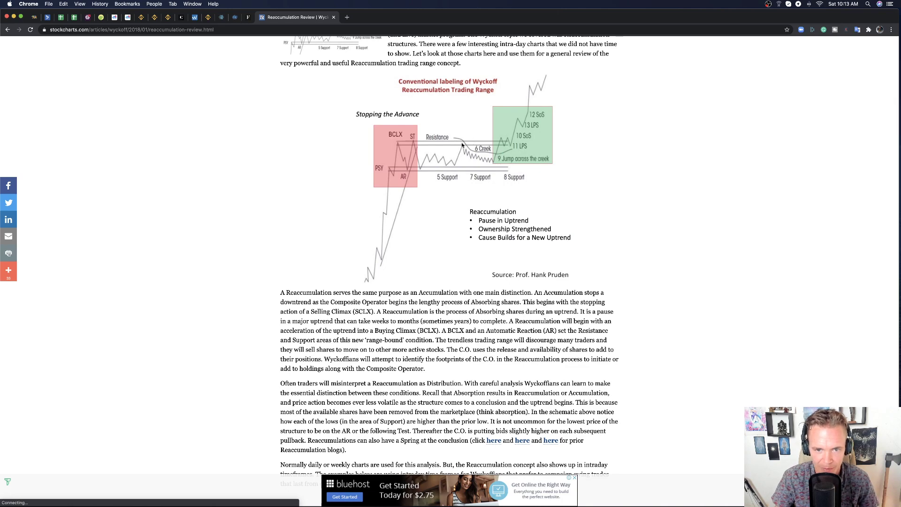
scroll(488, 147, "up", 1)
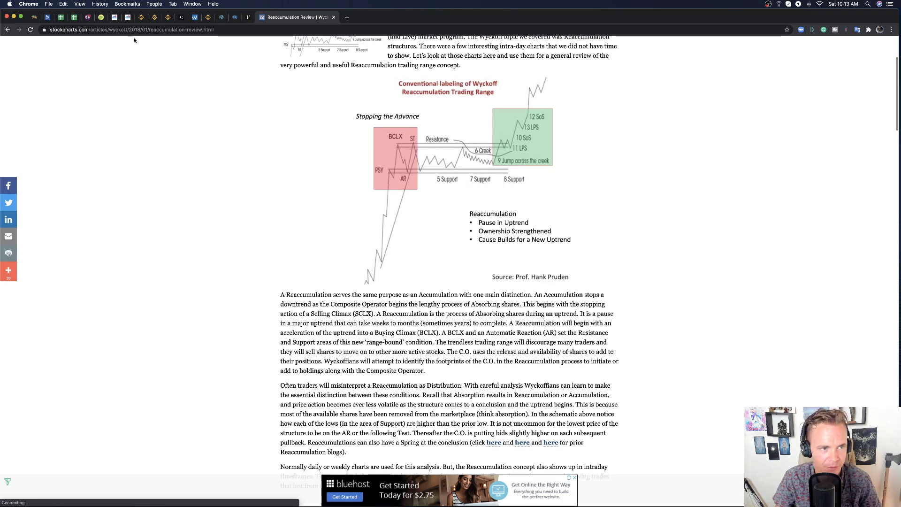
On the Bitcoin / TetherUS chart, lower the Wyckoff range's uppermost horizontal line to about 9,891 and nudge the Phase B label up.
left_click(127, 18)
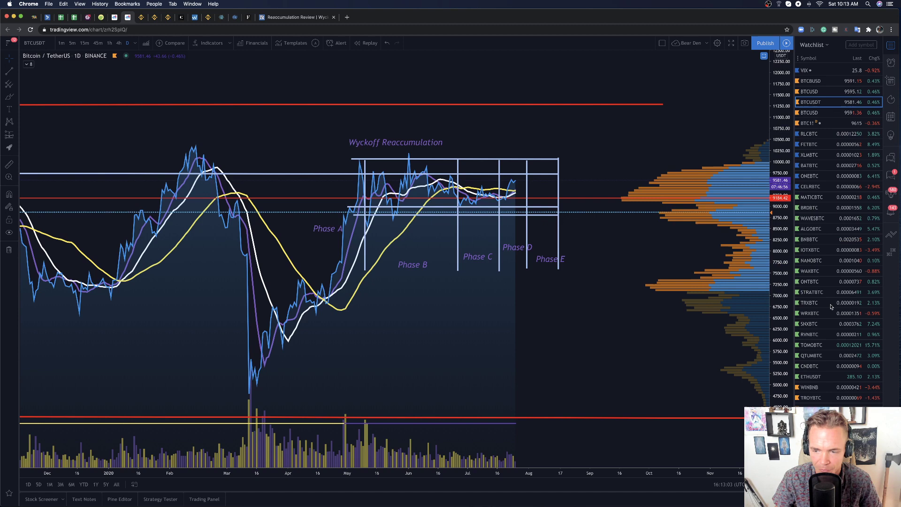
scroll(617, 277, "up", 1)
scroll(618, 277, "up", 1)
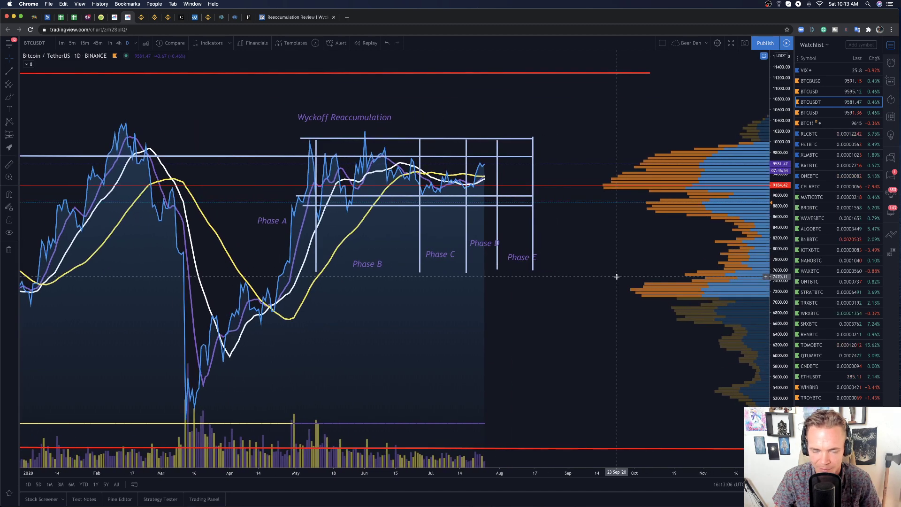
scroll(618, 277, "up", 1)
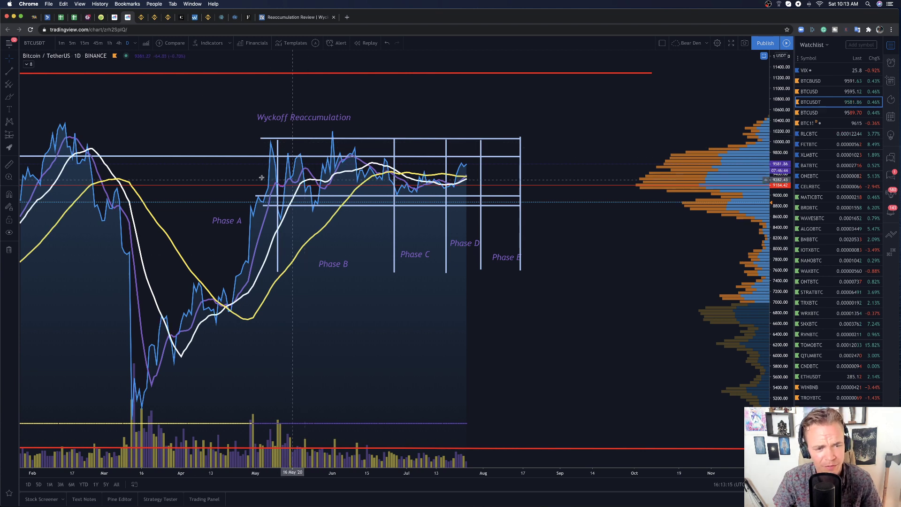
left_click(295, 140)
left_click_drag(295, 139, 295, 147)
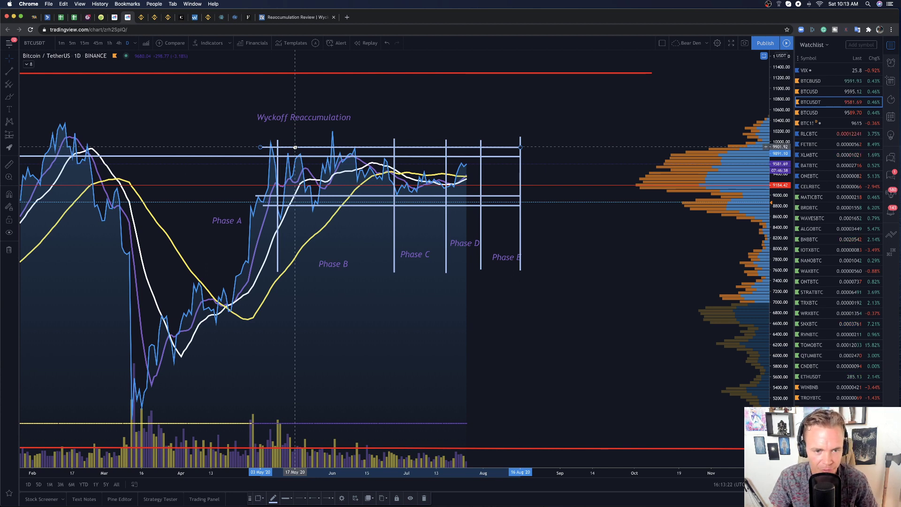
left_click_drag(331, 266, 337, 261)
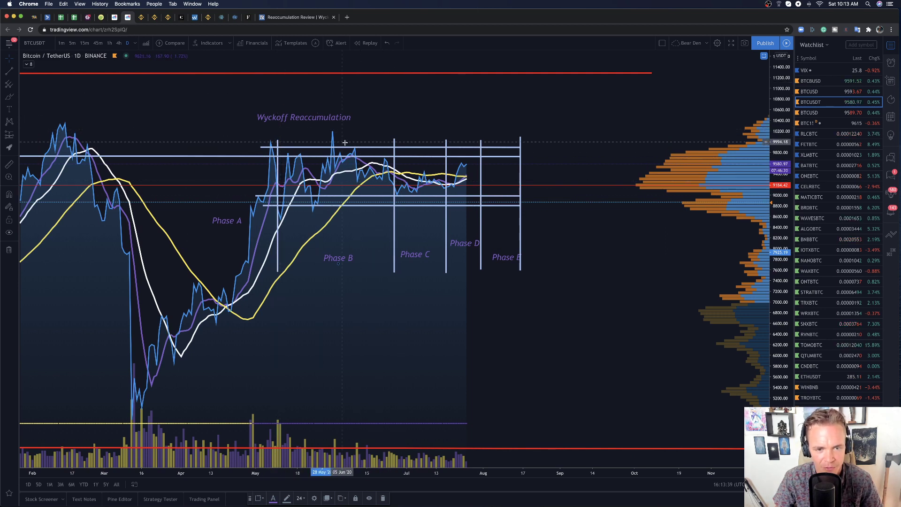
Hide all drawings and the 3 MA moving averages on the Bitcoin chart.
left_click(10, 232)
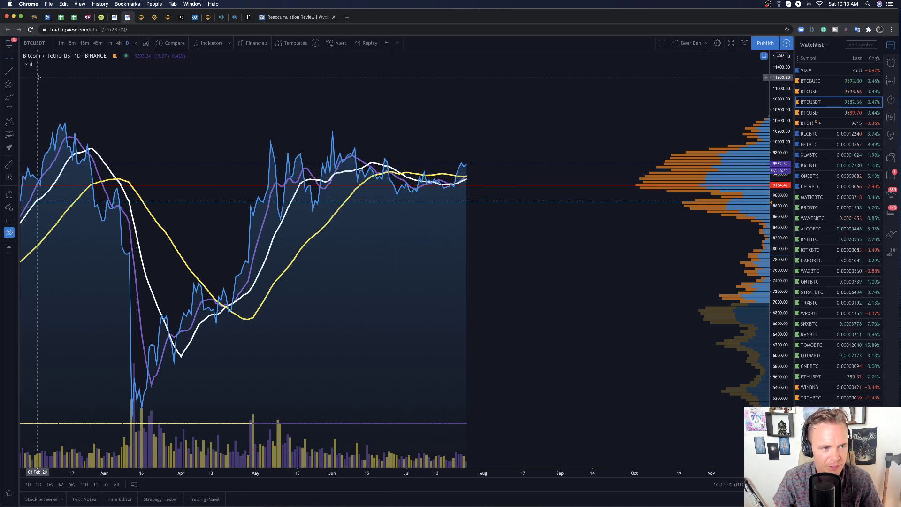
left_click(29, 63)
mouse_move(29, 119)
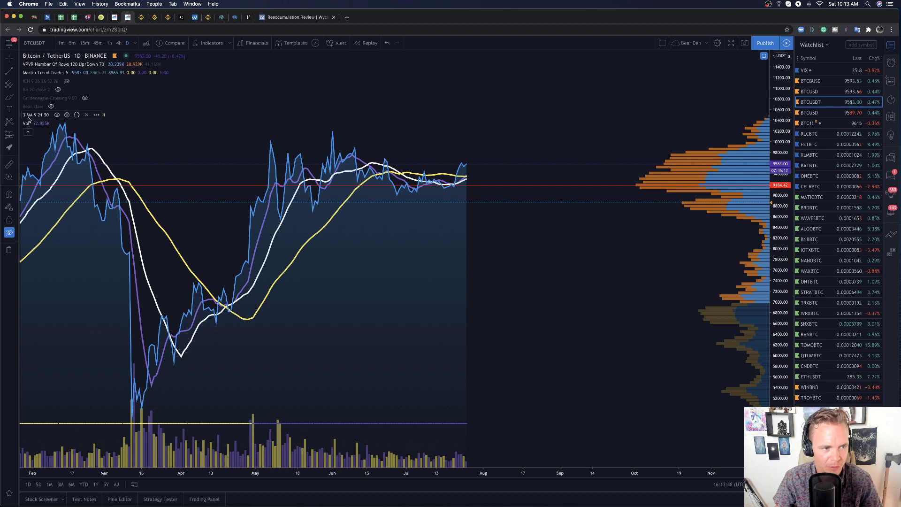
left_click(57, 116)
left_click(27, 132)
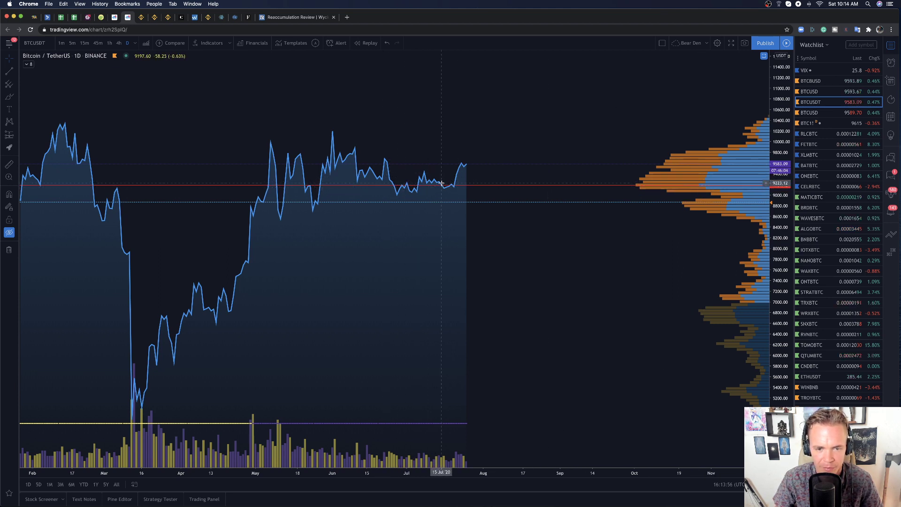
Show the drawings and the 3 MA moving averages on the Bitcoin chart again.
left_click(9, 233)
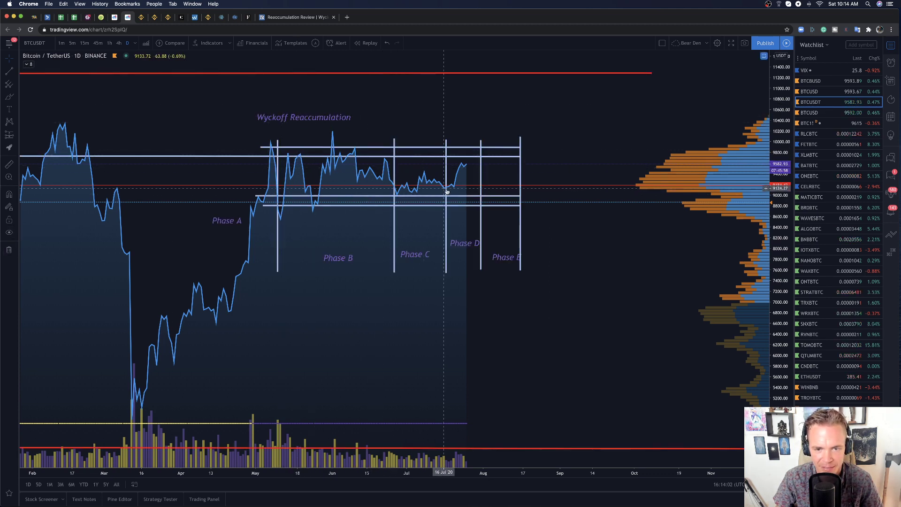
left_click(28, 64)
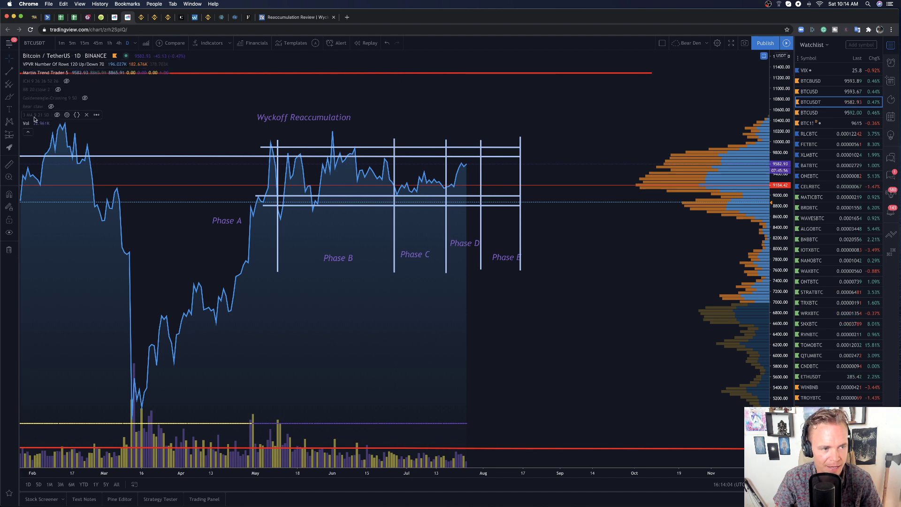
left_click(57, 115)
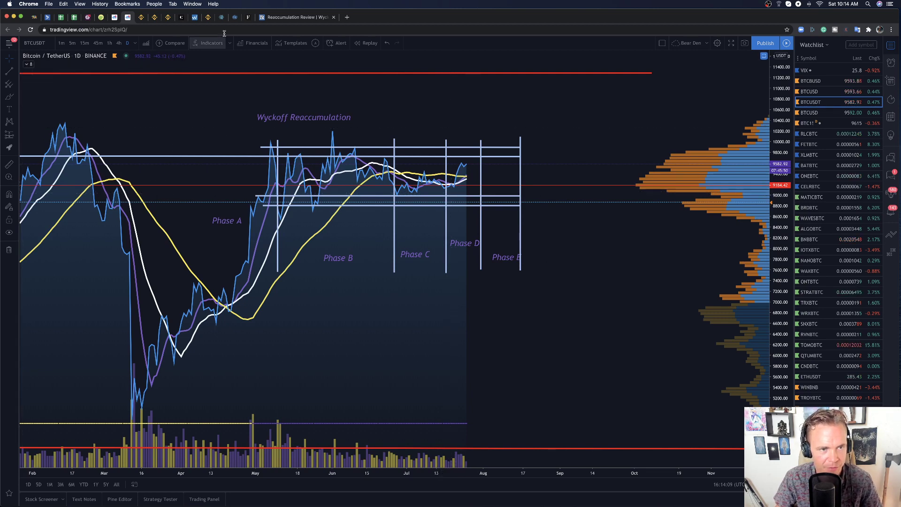
Compare the article's reaccumulation schematic with the Phase A to Phase E range on the Bitcoin chart.
left_click(293, 17)
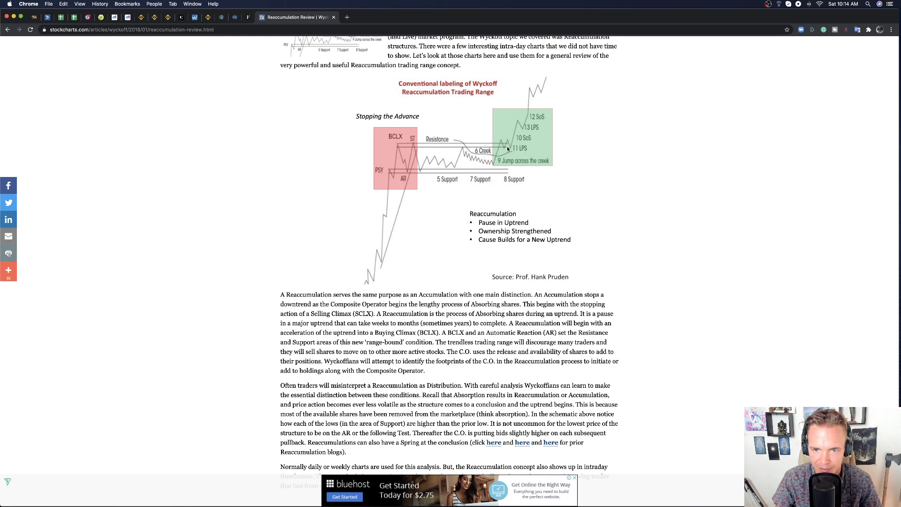
left_click(129, 18)
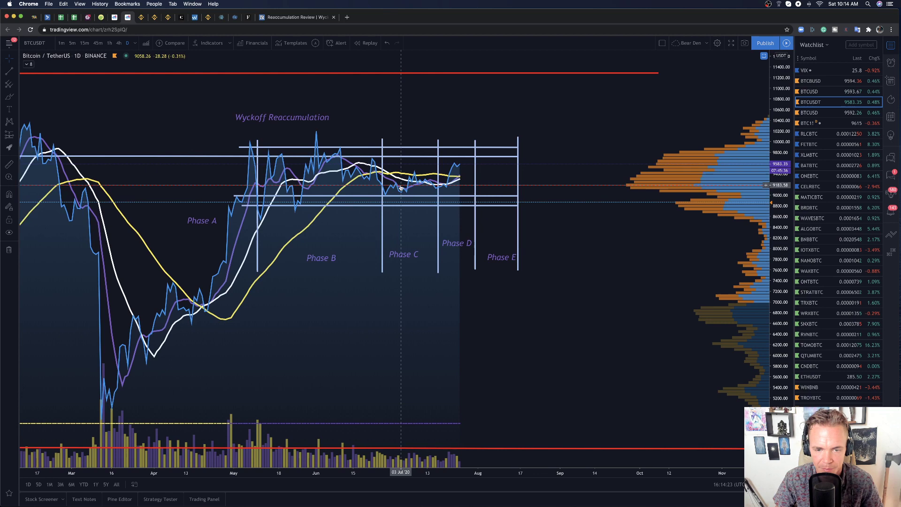
scroll(401, 188, "up", 1)
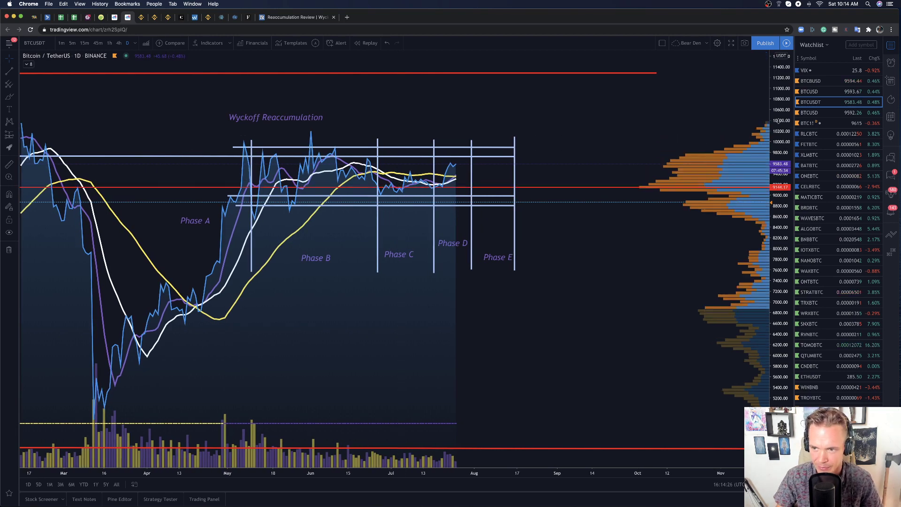
left_click_drag(777, 128, 776, 146)
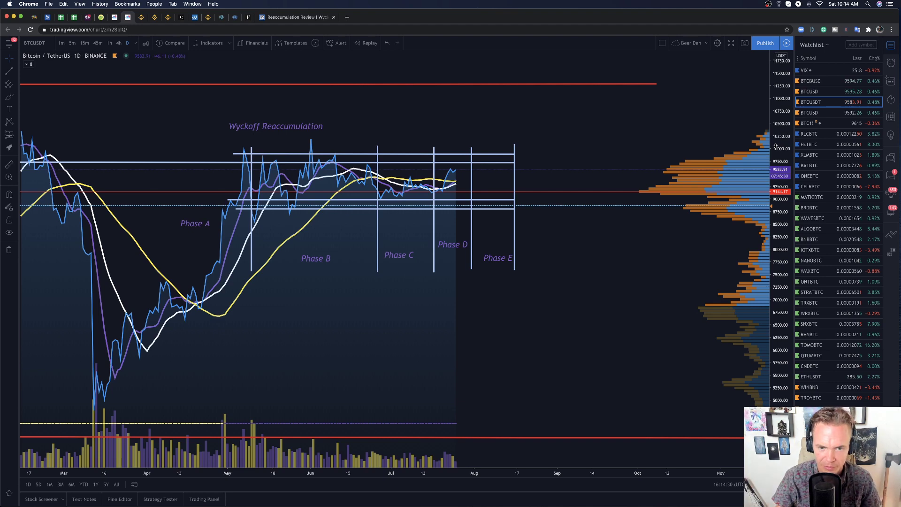
scroll(727, 170, "down", 1)
left_click_drag(778, 173, 777, 197)
left_click_drag(593, 245, 591, 219)
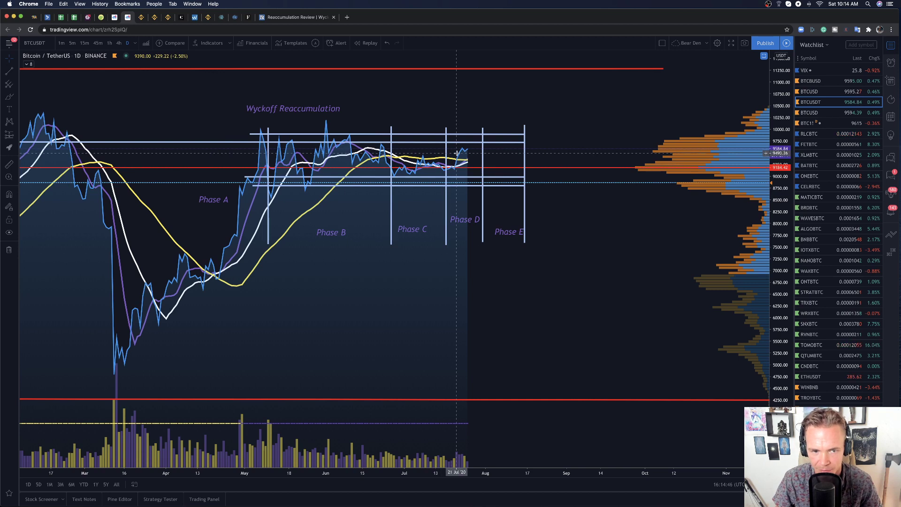
scroll(393, 182, "down", 1)
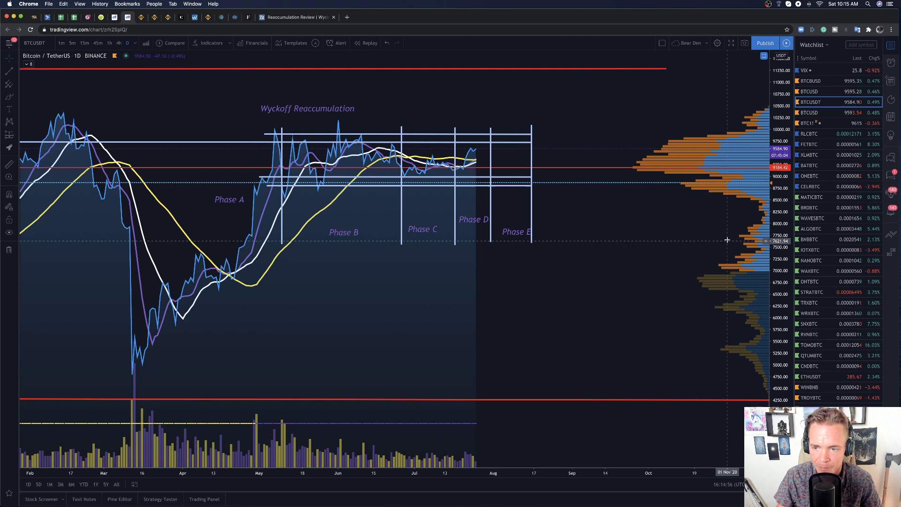
left_click_drag(780, 231, 780, 201)
left_click_drag(650, 219, 646, 255)
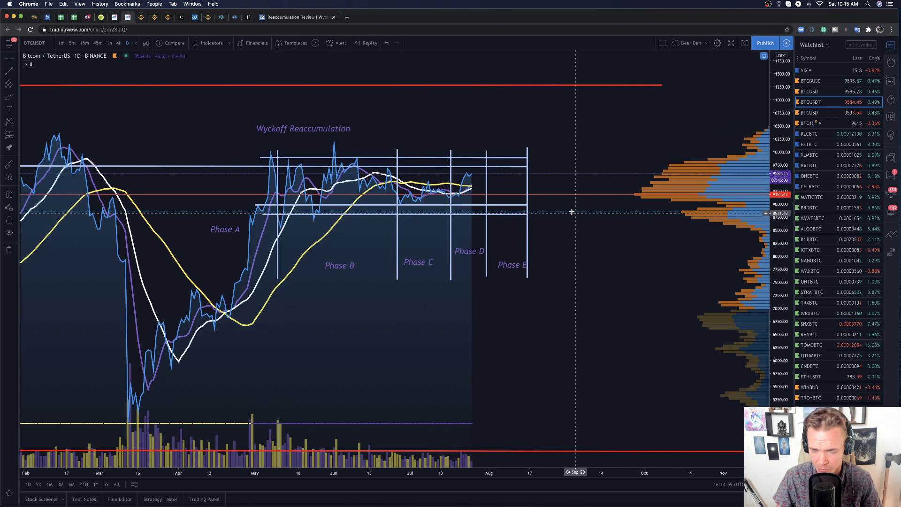
left_click_drag(780, 143, 780, 158)
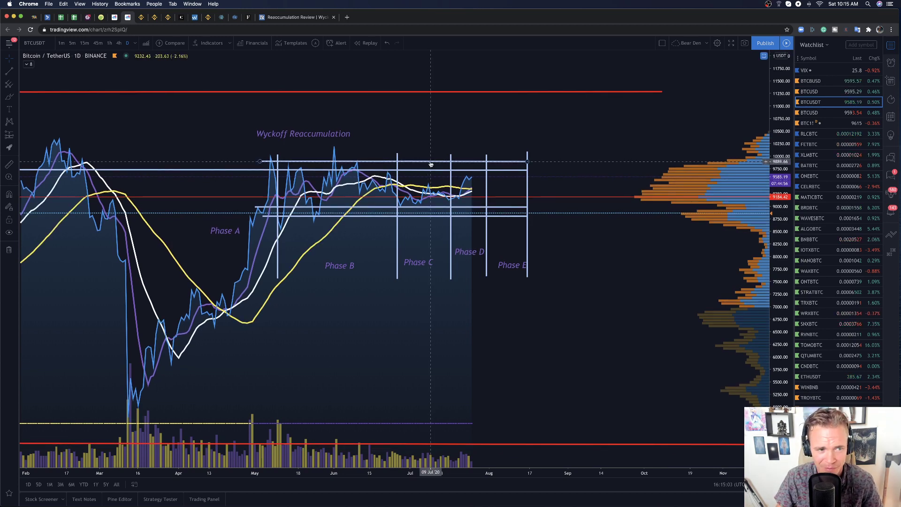
left_click_drag(786, 118, 784, 144)
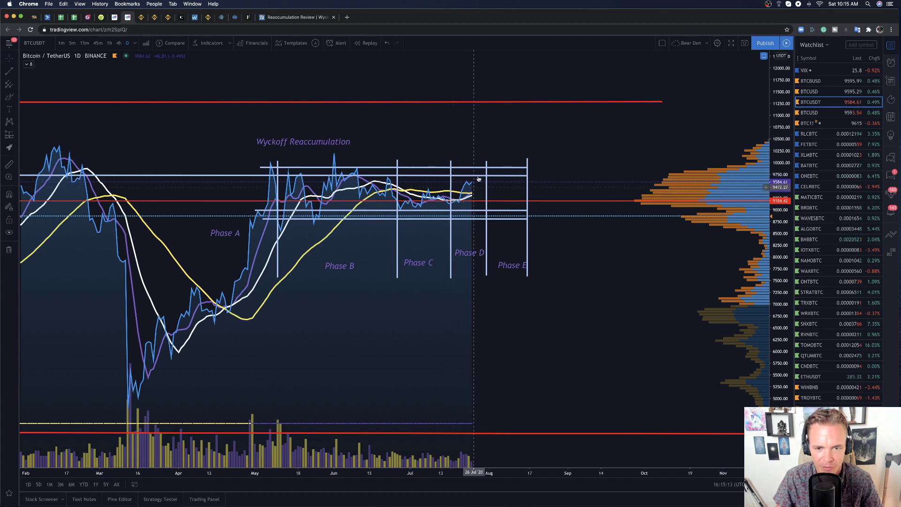
Examine the Wyckoff range in the context of Bitcoin's longer price history since 2019 and the empty space ahead.
scroll(586, 139, "down", 5)
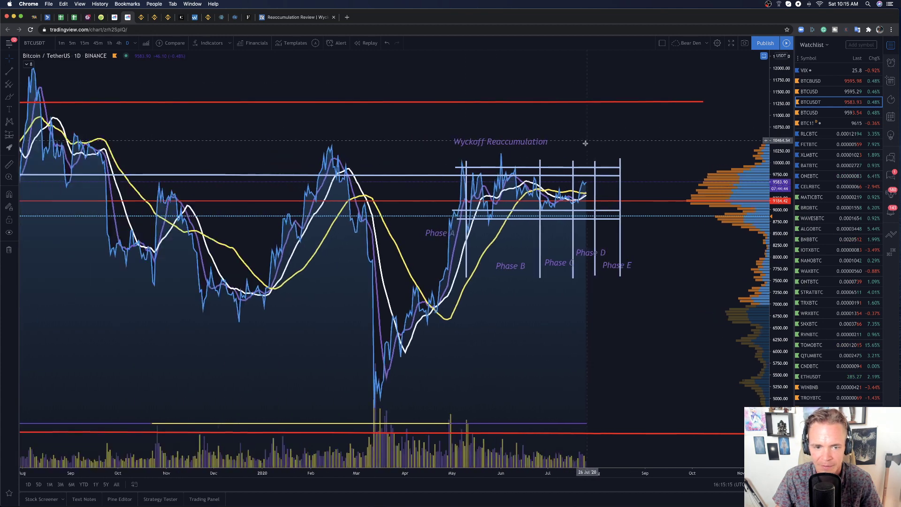
left_click_drag(776, 103, 776, 194)
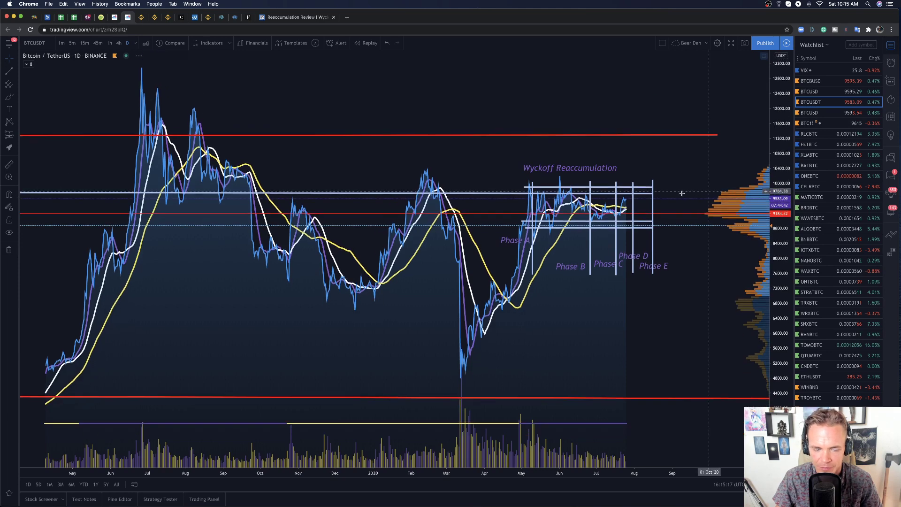
scroll(624, 184, "right", 3)
scroll(623, 184, "right", 1)
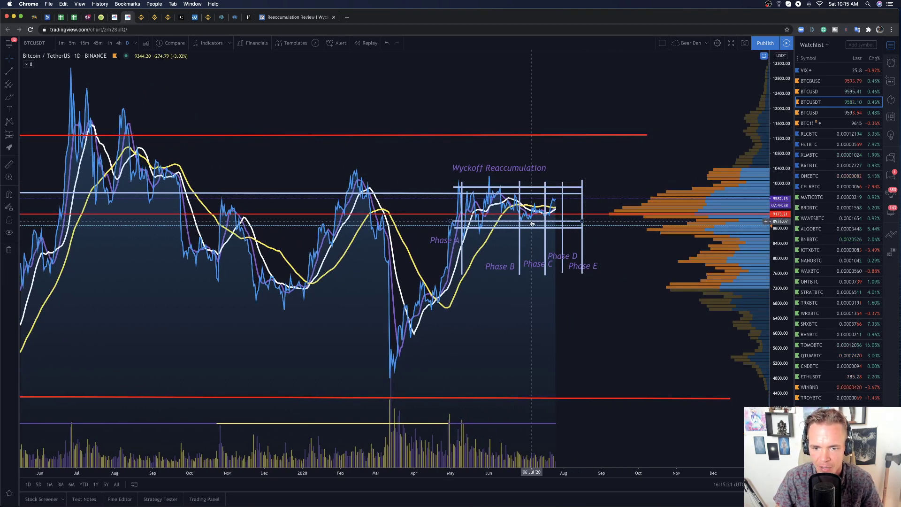
scroll(527, 217, "right", 2)
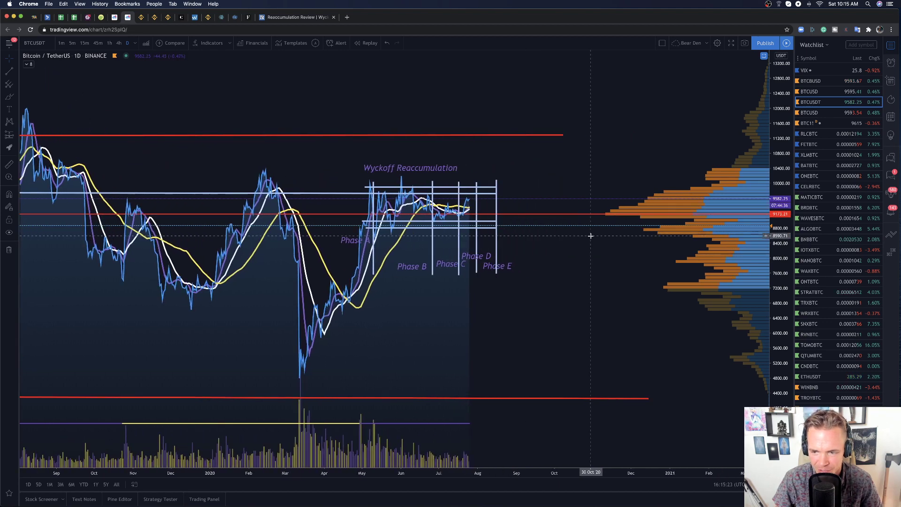
scroll(593, 236, "up", 2)
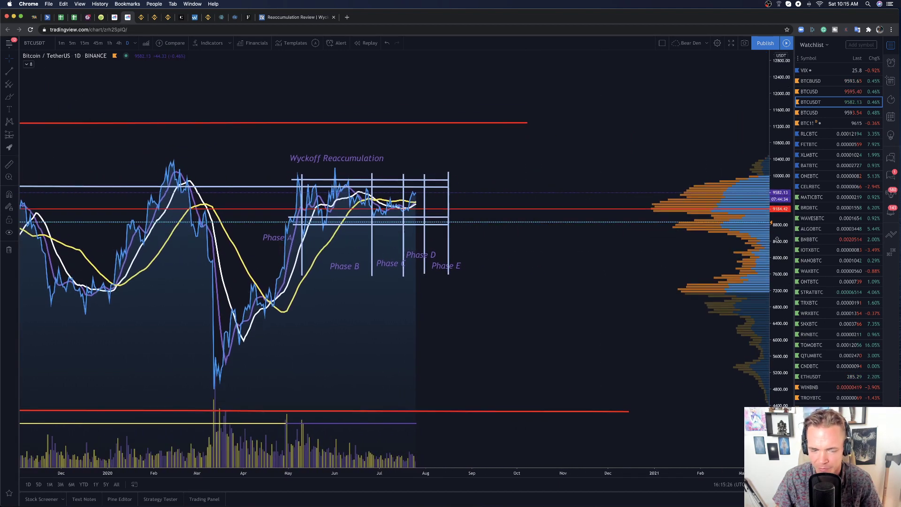
scroll(480, 255, "up", 5)
scroll(480, 255, "left", 3)
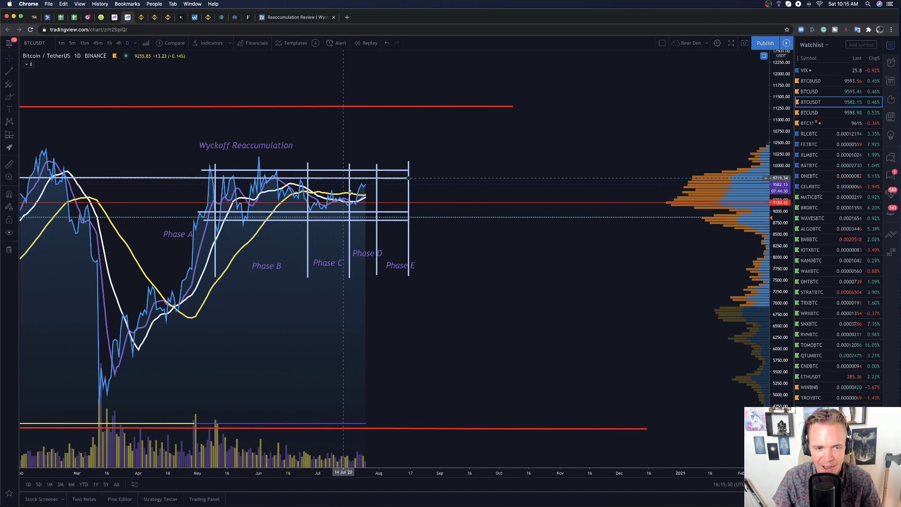
scroll(336, 190, "up", 2)
scroll(322, 202, "left", 4)
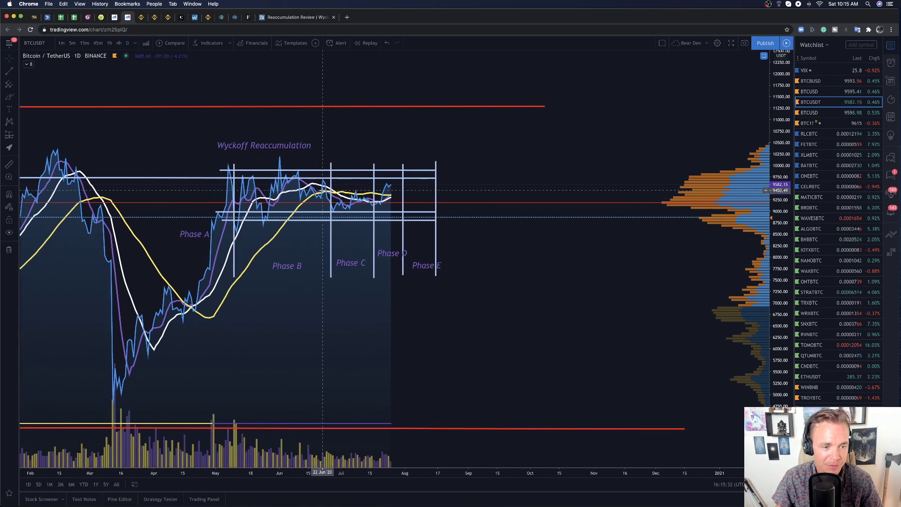
Review the article's reaccumulation schematic once more and return to the Bitcoin chart.
left_click(309, 19)
scroll(446, 197, "up", 1)
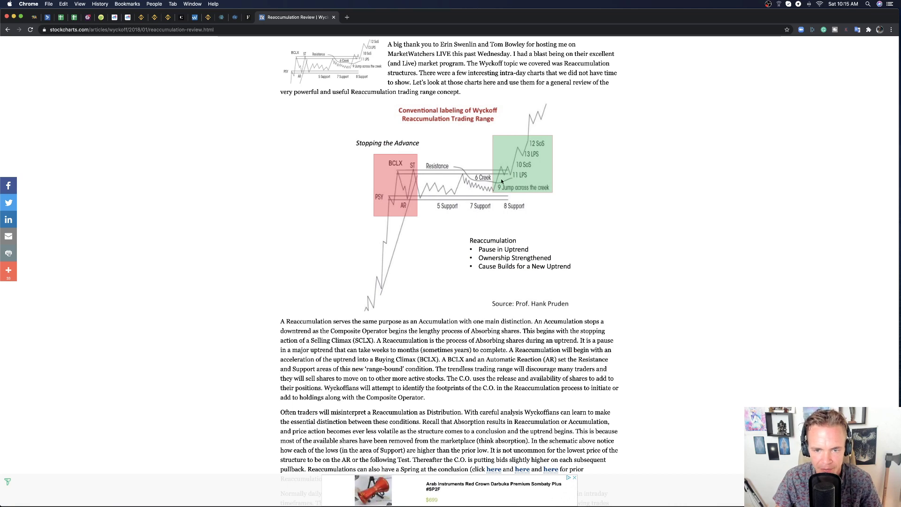
left_click(128, 18)
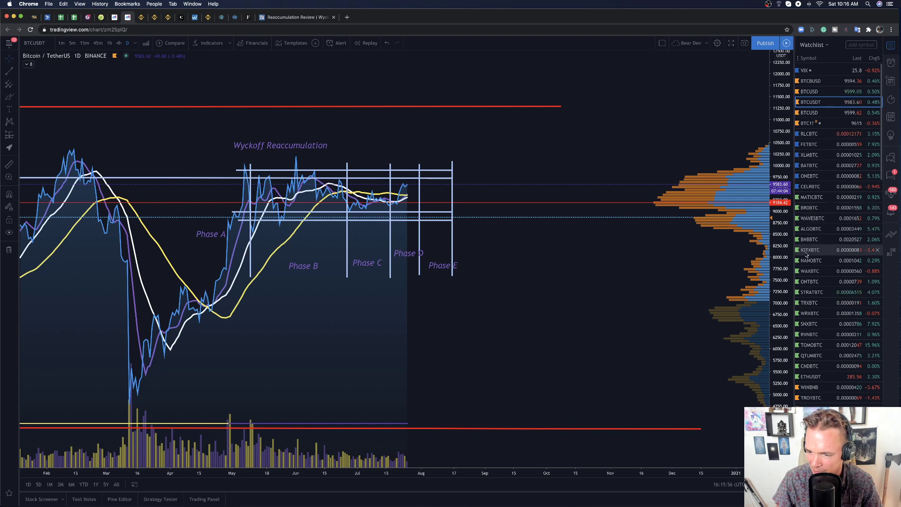
Open the PERLBTC daily chart from the watchlist and examine Perlin's price history.
scroll(805, 308, "down", 1)
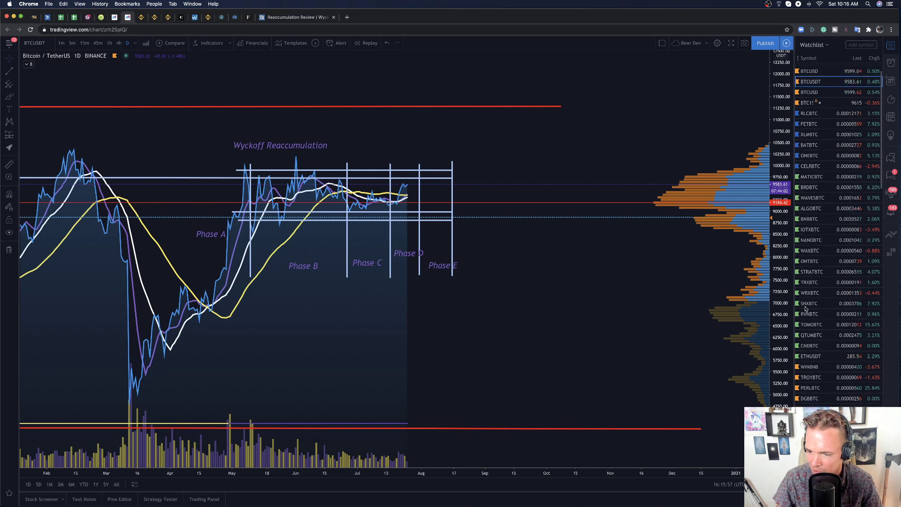
left_click(820, 390)
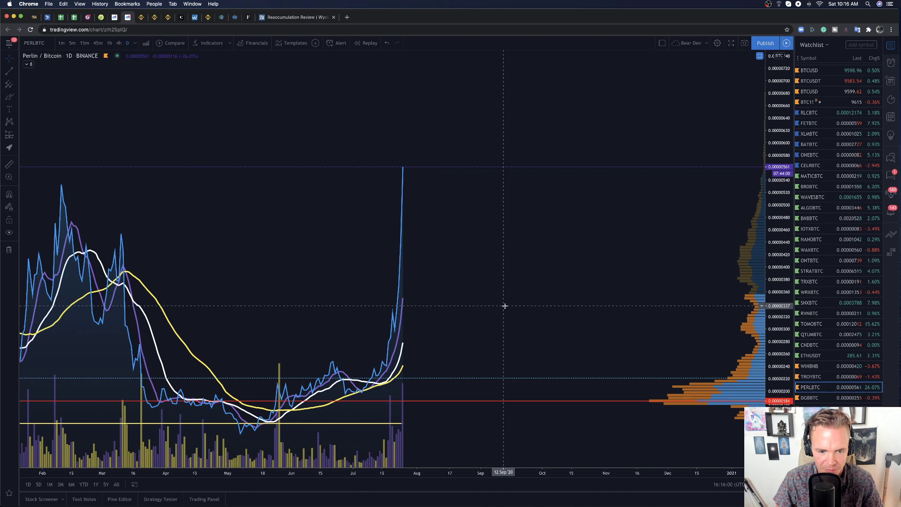
scroll(511, 305, "down", 3)
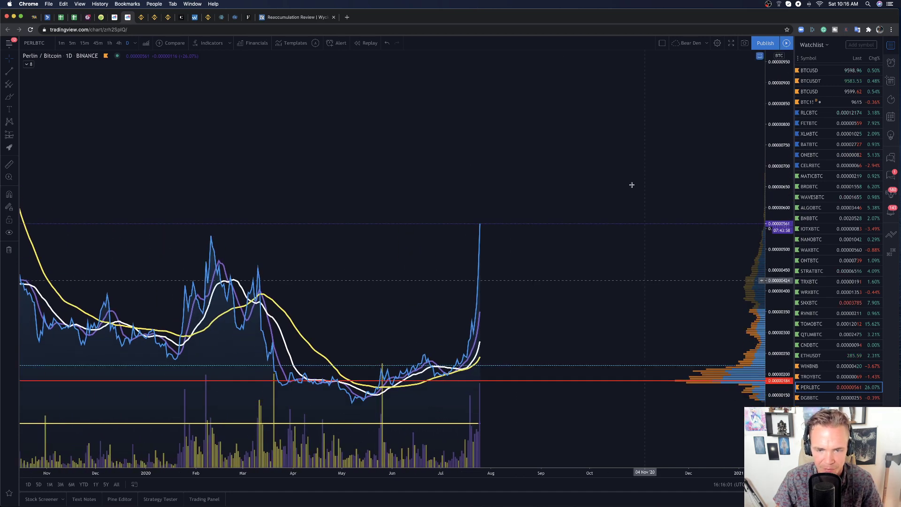
right_click(615, 197)
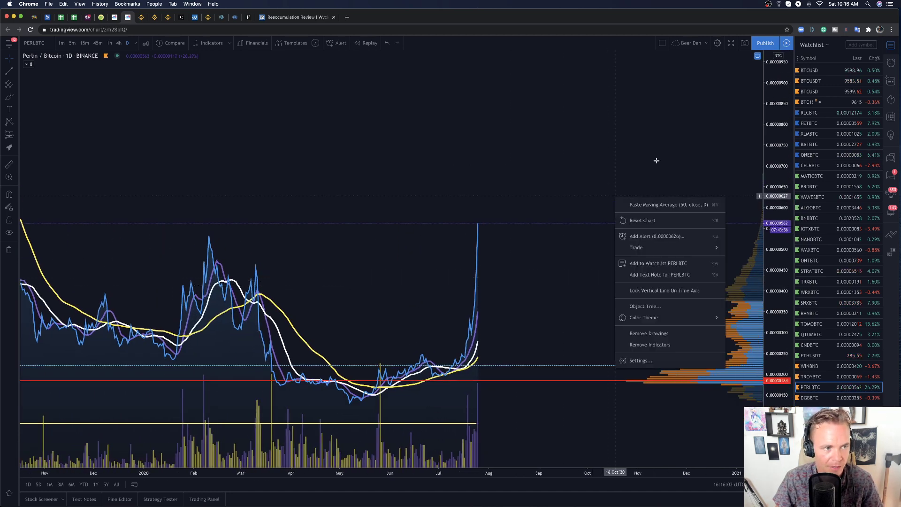
Load the Bear Den Jerry chart layout and examine the range drawn on its Elrond / Bitcoin chart.
left_click(706, 45)
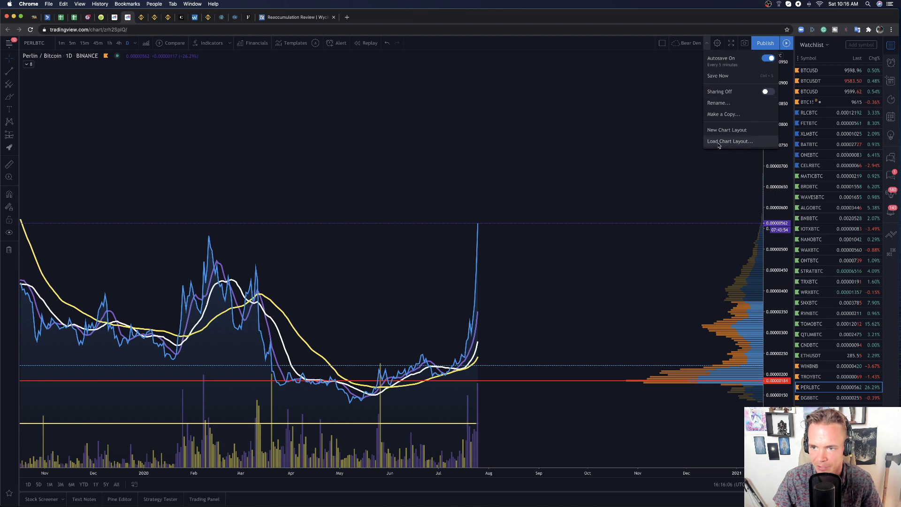
left_click(717, 142)
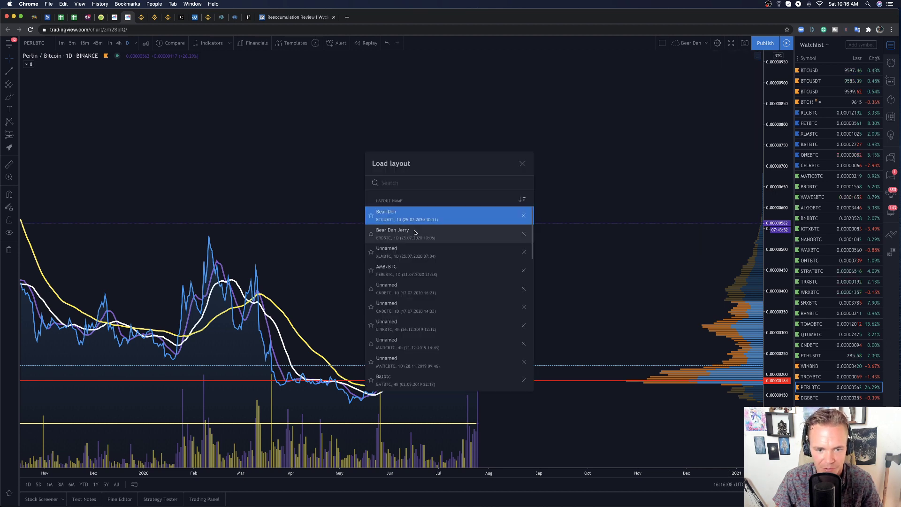
left_click(415, 233)
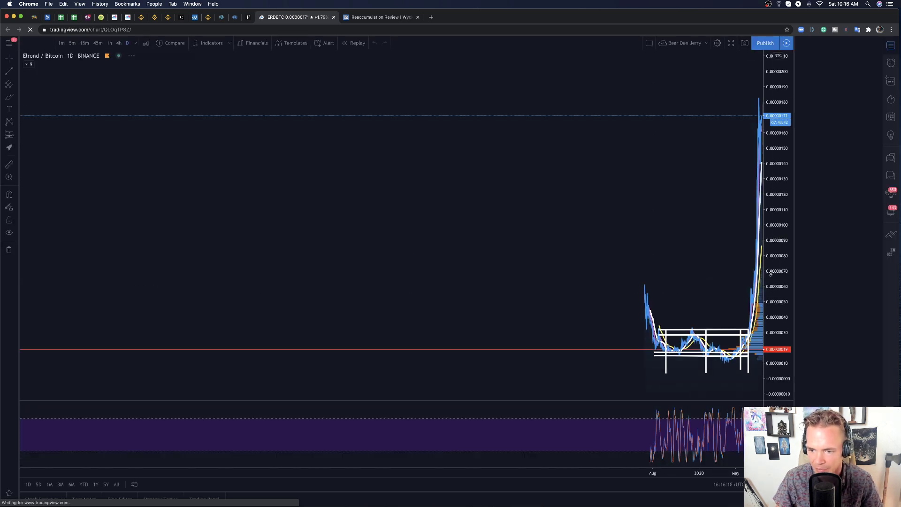
scroll(585, 282, "up", 6)
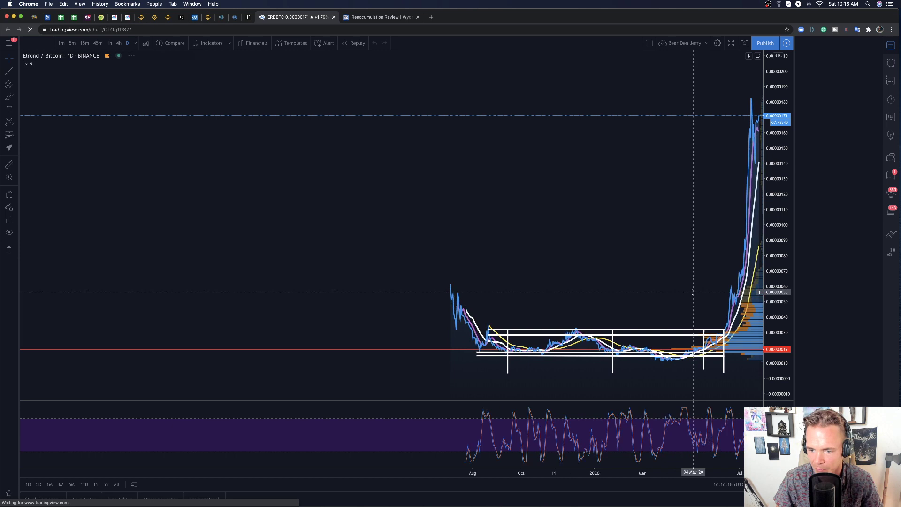
scroll(693, 292, "right", 5)
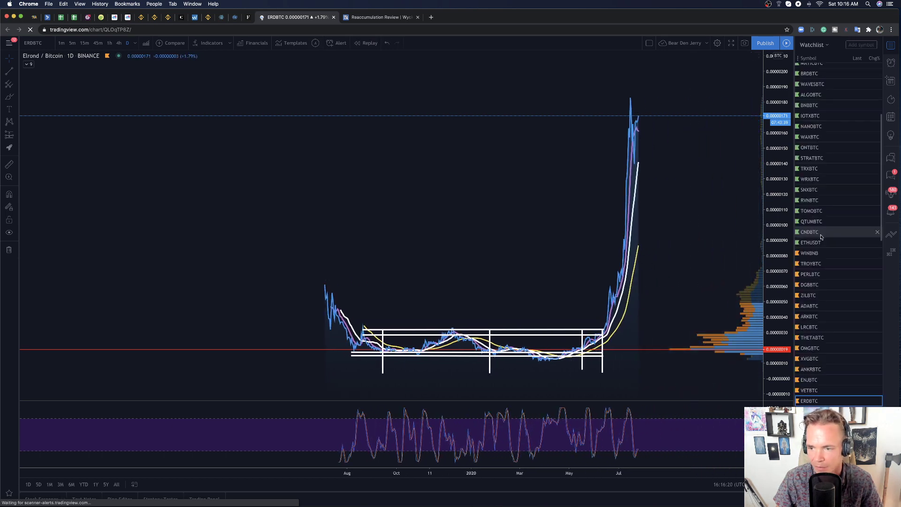
Look through the watchlist for Perlin and search the symbols for it.
scroll(813, 242, "up", 2)
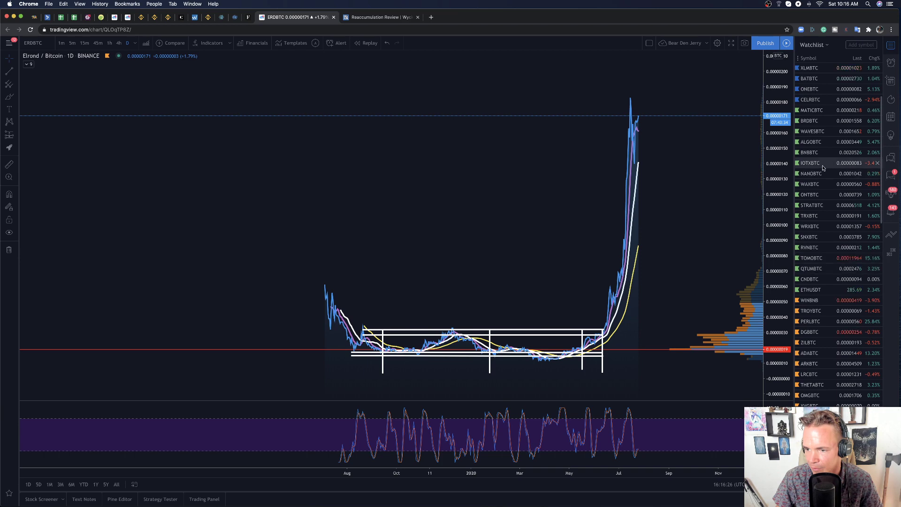
scroll(828, 244, "down", 10)
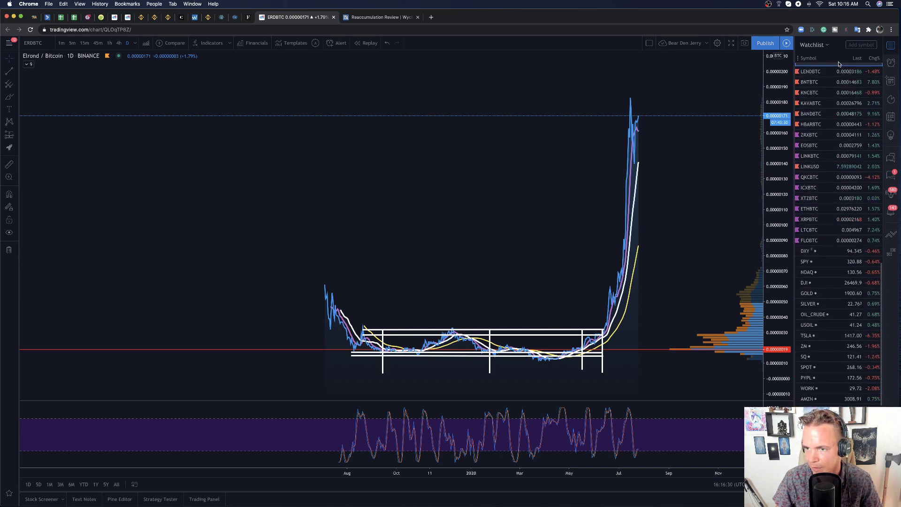
type("PERLIN")
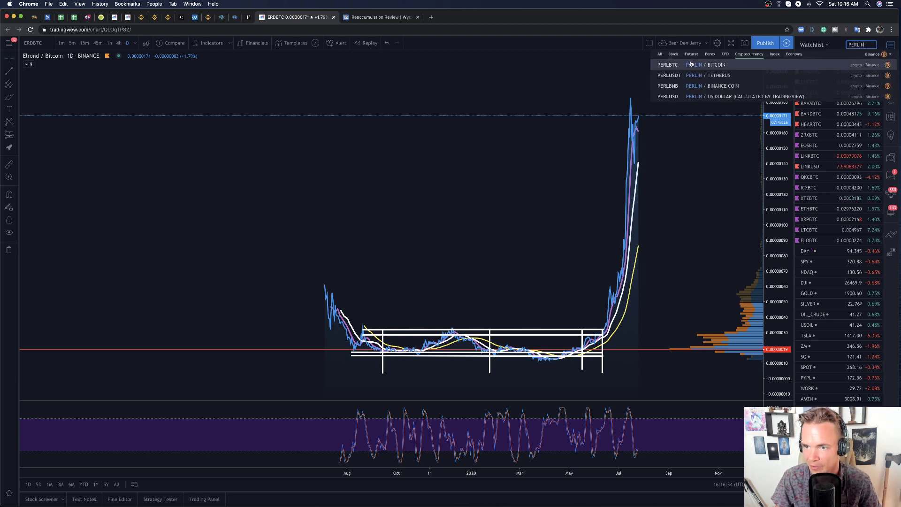
left_click(691, 64)
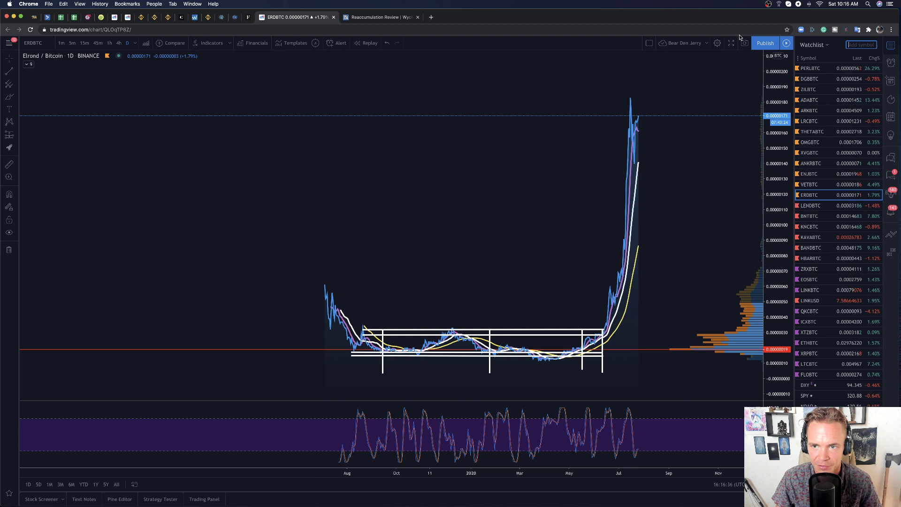
Load the Bear Den chart layout with the BTCUSDT daily chart.
left_click(706, 44)
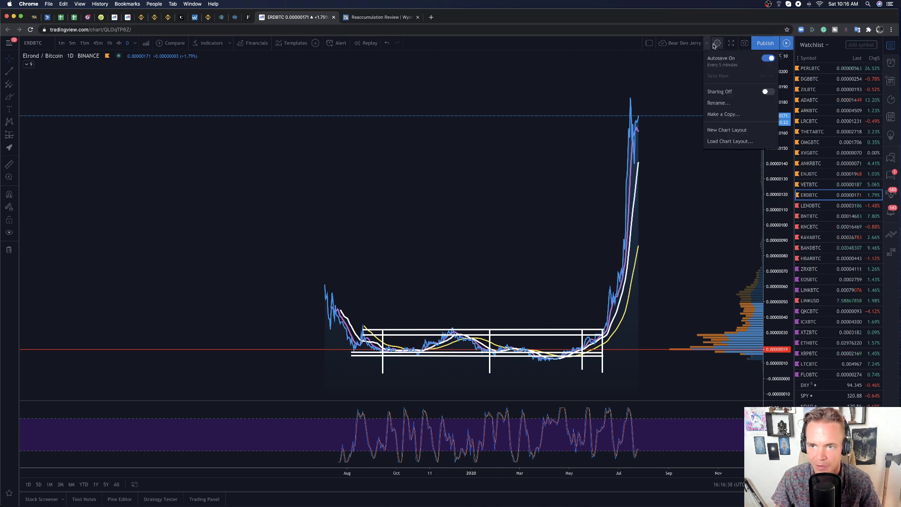
left_click(690, 46)
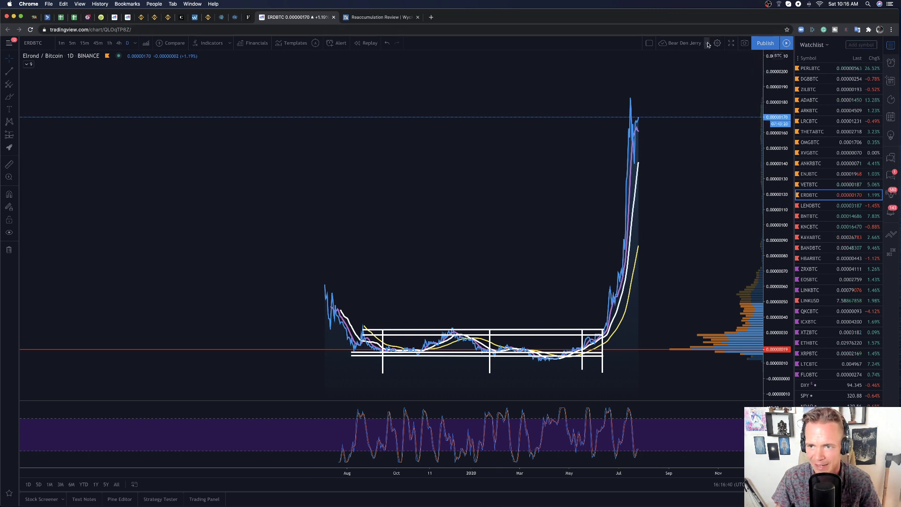
left_click(706, 43)
left_click(722, 141)
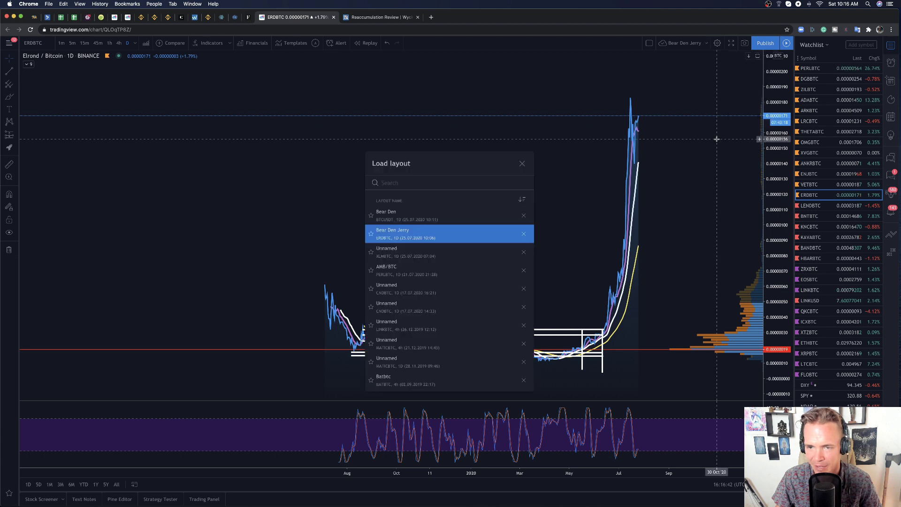
left_click(428, 217)
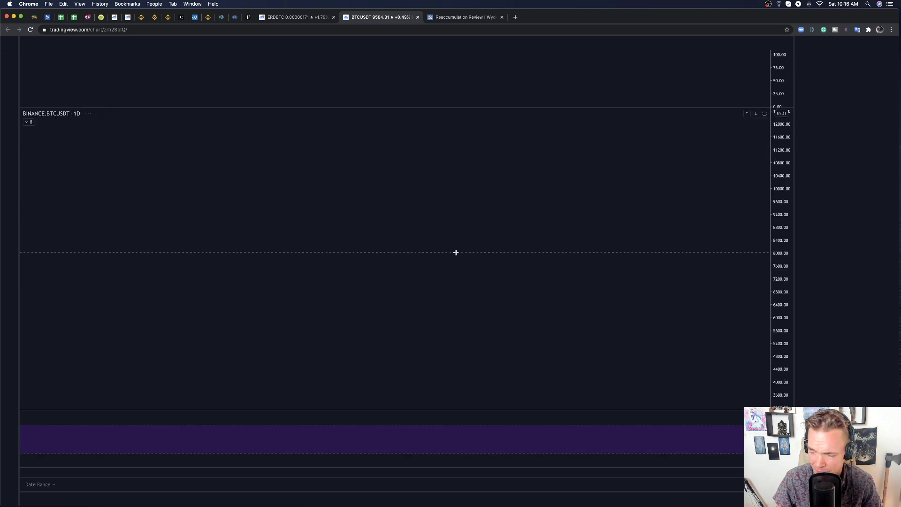
Frame the Bitcoin chart on the Wyckoff Reaccumulation range and maximize the price pane.
scroll(437, 259, "right", 10)
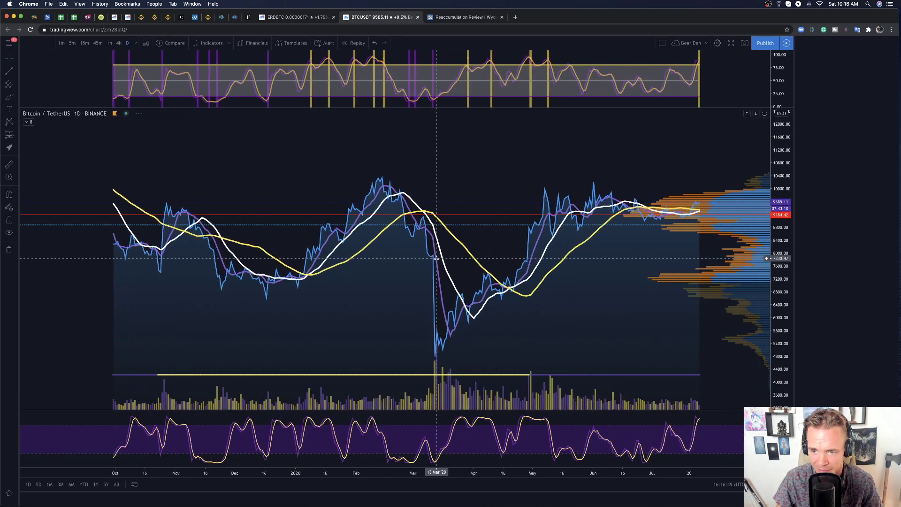
left_click_drag(772, 300, 773, 213)
scroll(550, 297, "up", 3)
left_click_drag(553, 311, 551, 331)
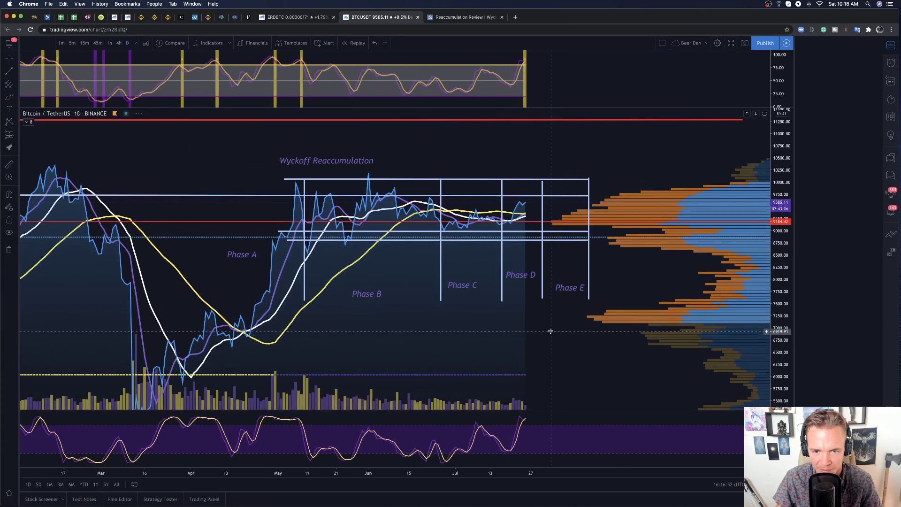
scroll(550, 332, "right", 5)
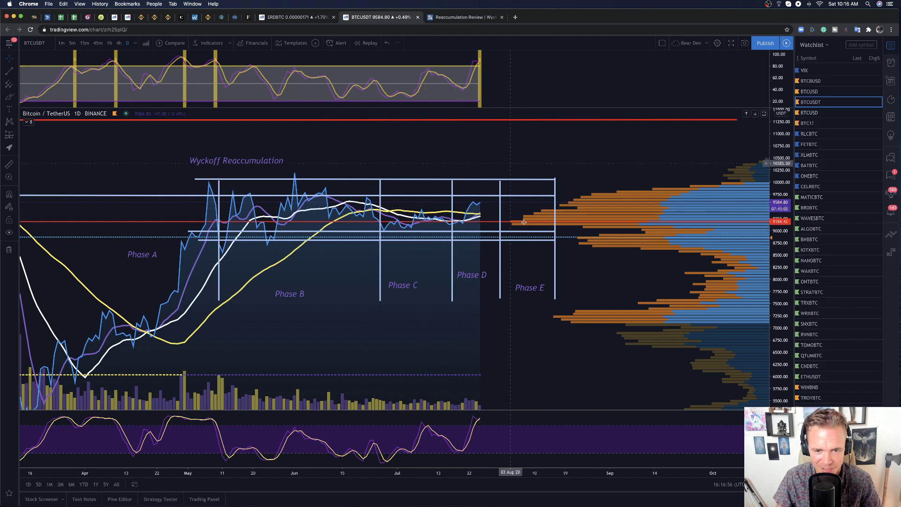
double_click(669, 283)
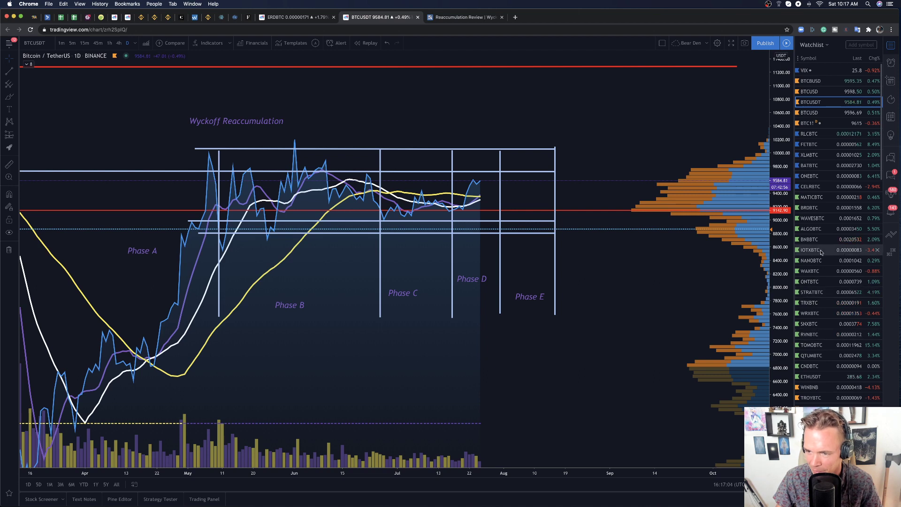
Open the PERLBTC daily chart from the watchlist and show its history back to September 2019.
scroll(810, 305, "down", 1)
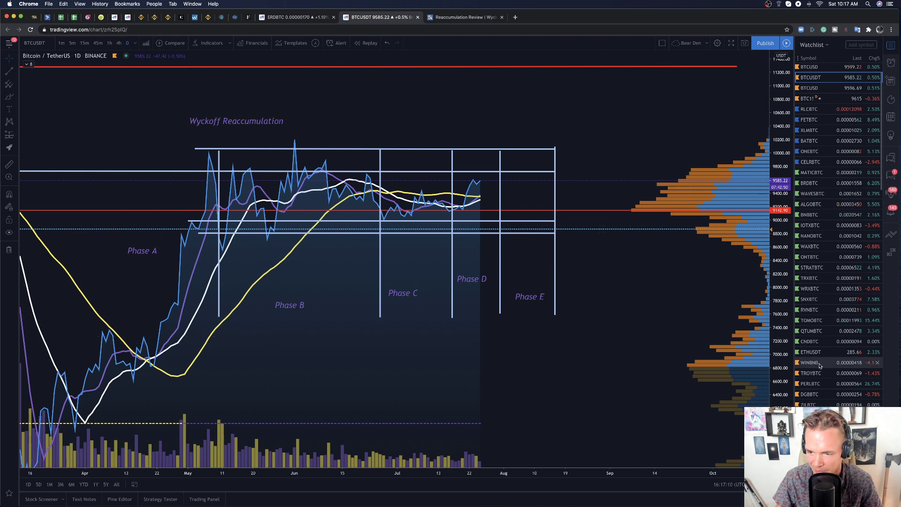
left_click(813, 383)
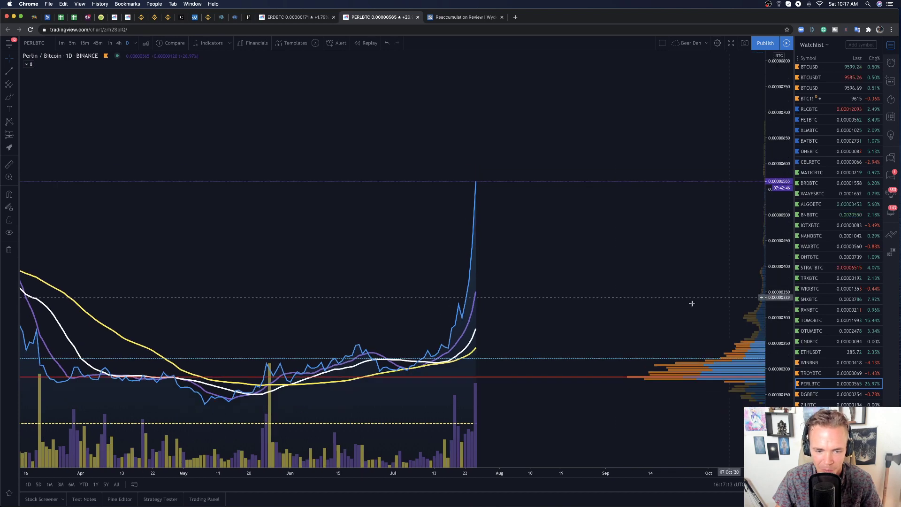
scroll(609, 307, "down", 5)
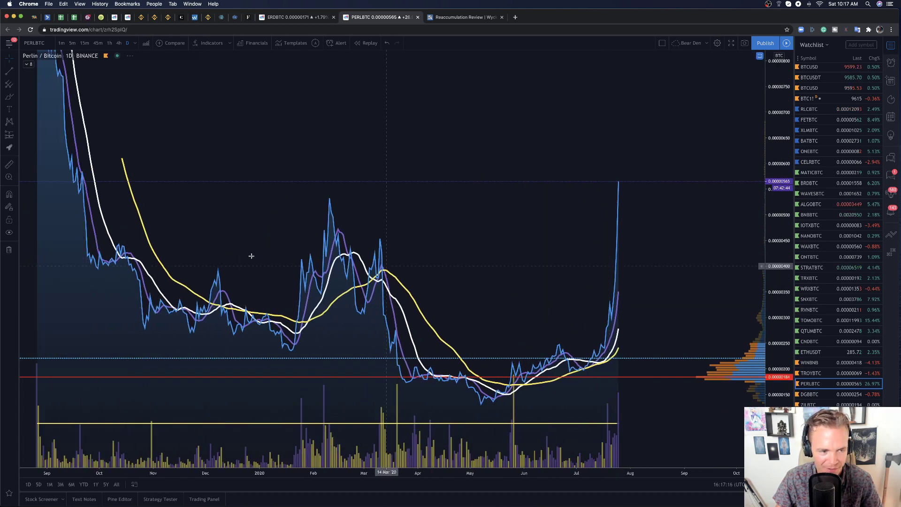
Draw two horizontal trend lines from the December 2019 peak to early August 2020, at about 0.00000364 and 0.00000398.
left_click(7, 72)
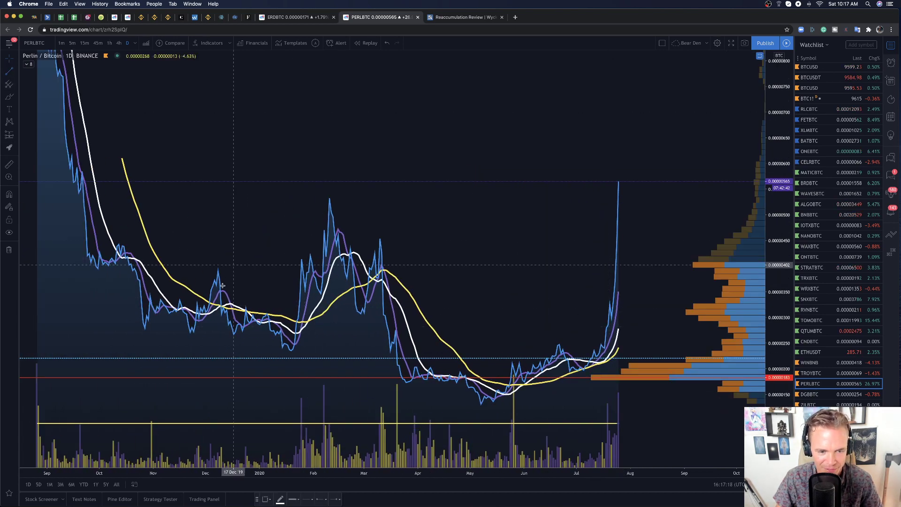
mouse_move(217, 286)
left_mouse_down()
mouse_move(554, 302)
mouse_move(658, 292)
mouse_move(643, 288)
left_mouse_up()
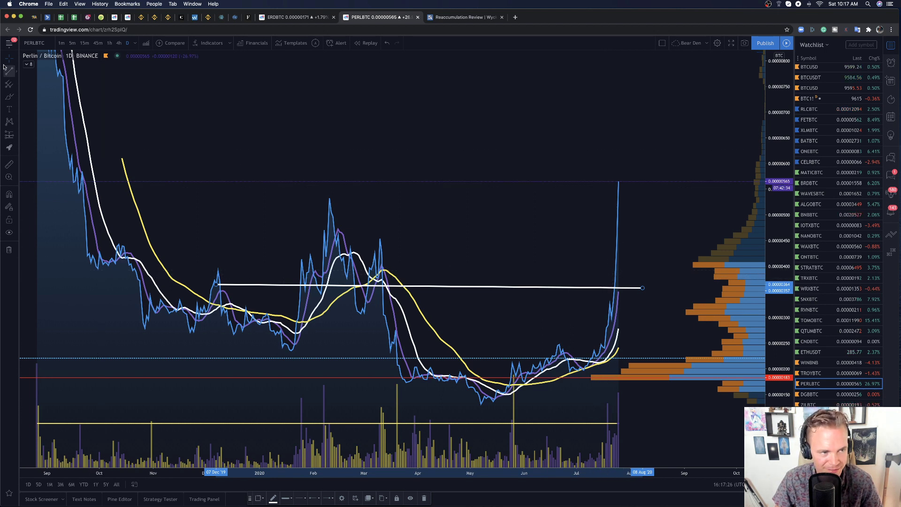
left_click(175, 210)
left_click(218, 266)
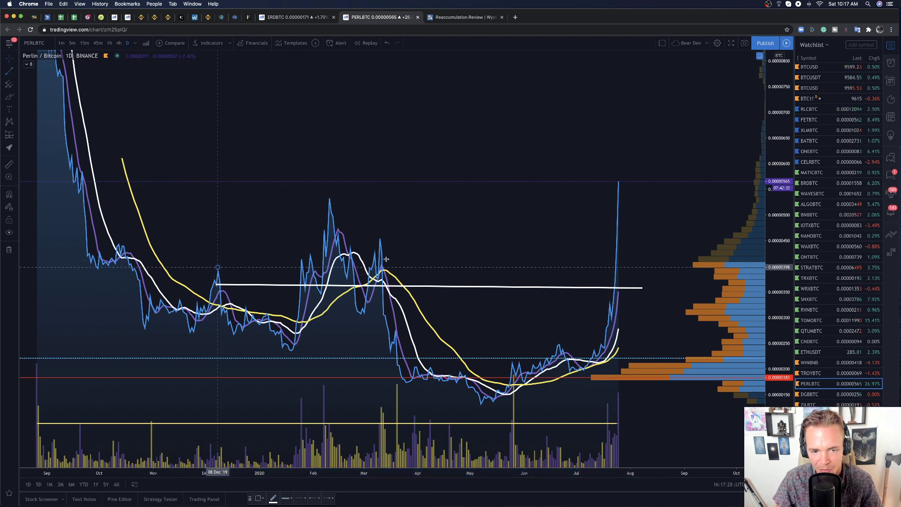
left_click(640, 265)
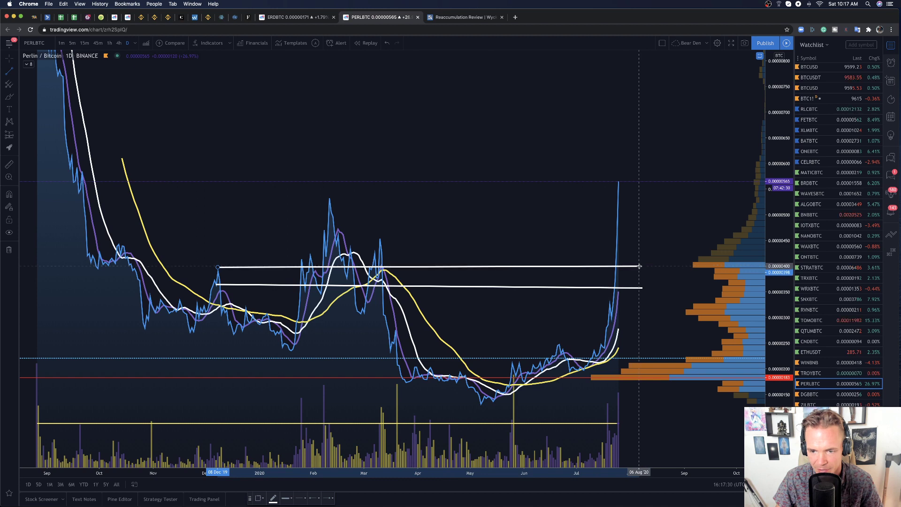
left_click(641, 283)
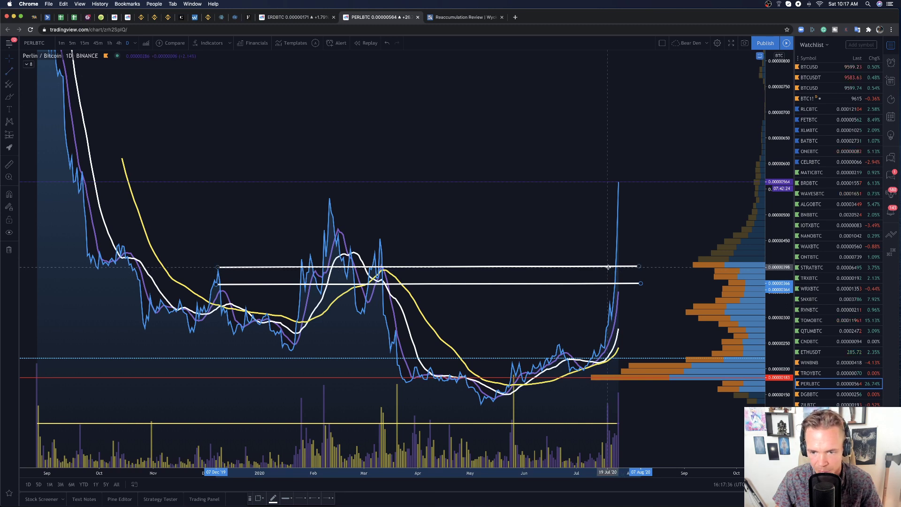
Draw a vertical trend line at 19 July 2020 from the upper horizontal line down below the red volume-profile level.
left_click_drag(608, 267, 606, 375)
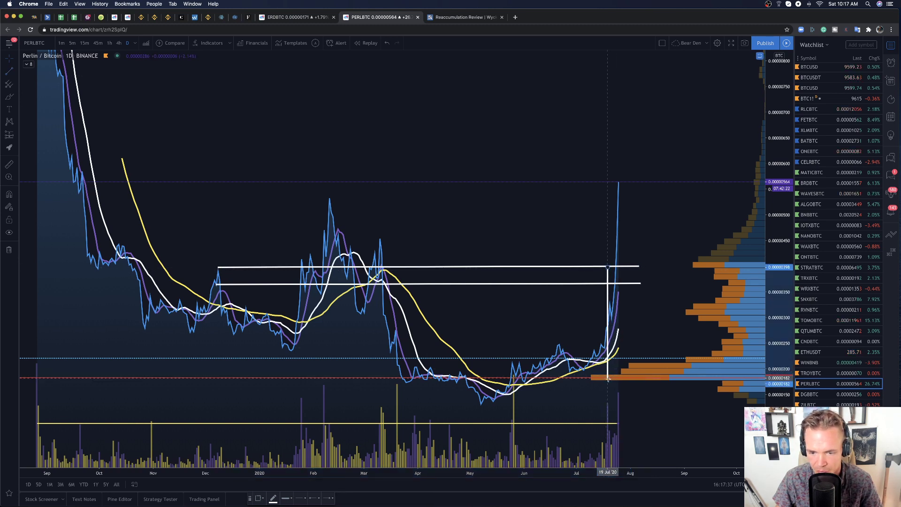
left_click(608, 393)
left_click_drag(783, 210, 780, 277)
left_click_drag(675, 202, 615, 177)
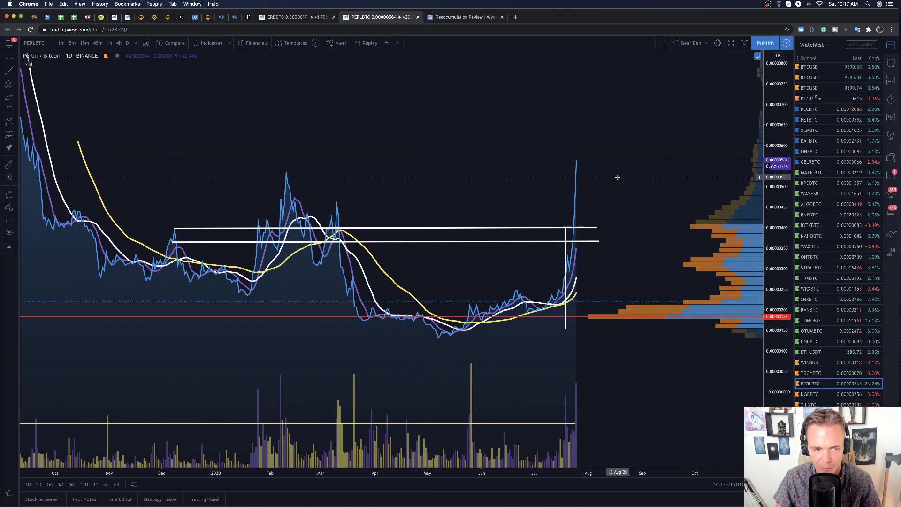
Draw a vertical trend line at 21 May 2020 from the upper horizontal line down to about 0.00000075.
left_click(9, 72)
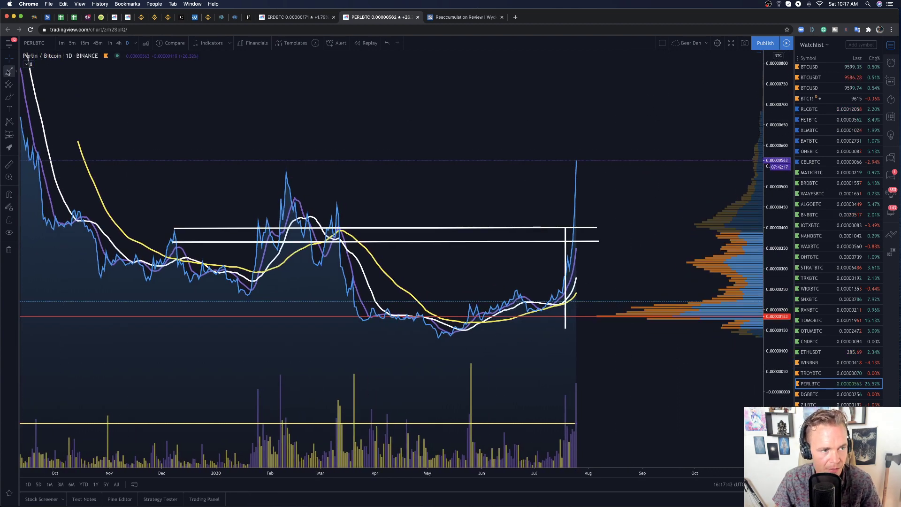
left_click(462, 230)
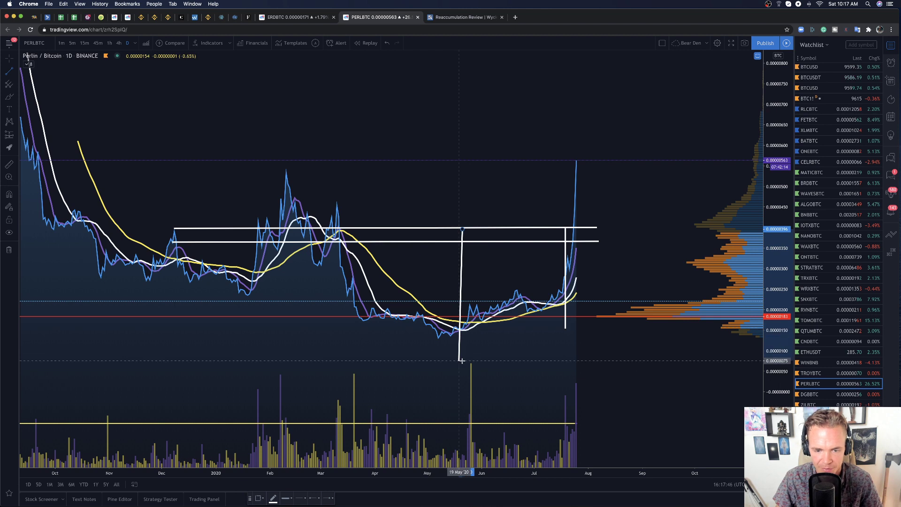
left_click(463, 361)
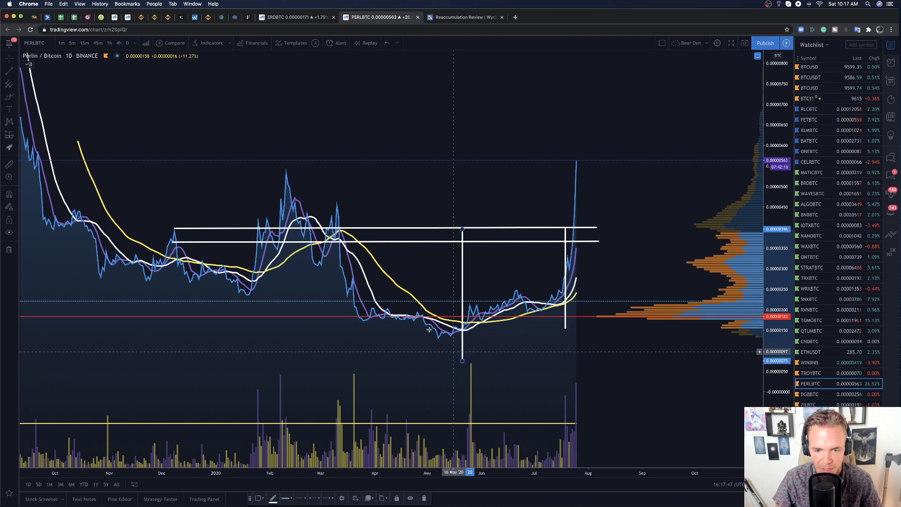
Draw a vertical trend line at about 29 March 2020 from the upper horizontal line down to about 0.00000072.
left_click(8, 70)
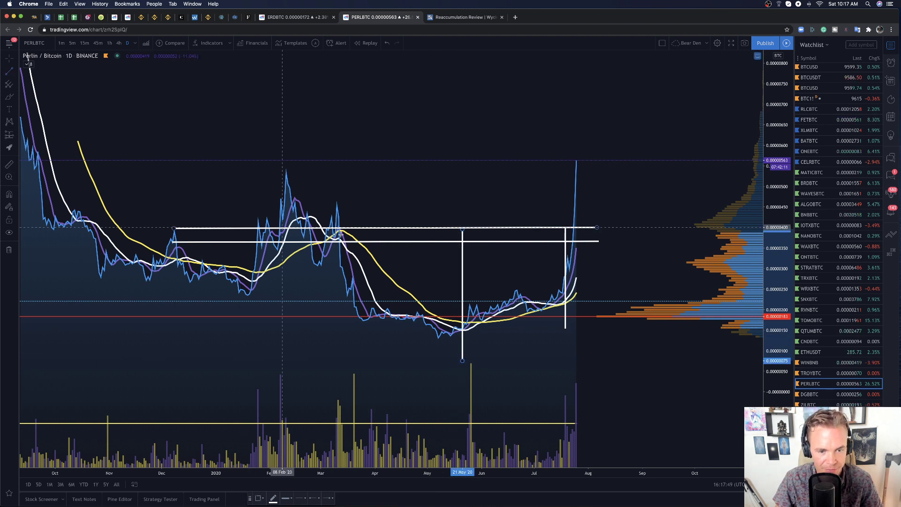
left_click(367, 229)
left_click(370, 362)
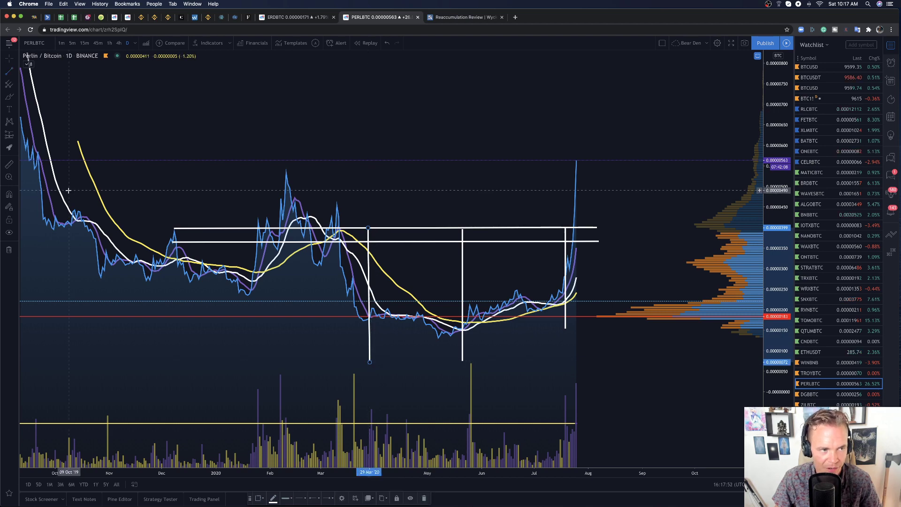
Switch to CoinGecko, search for Perlin and open the Perlin (PERL) coin page.
left_click(101, 17)
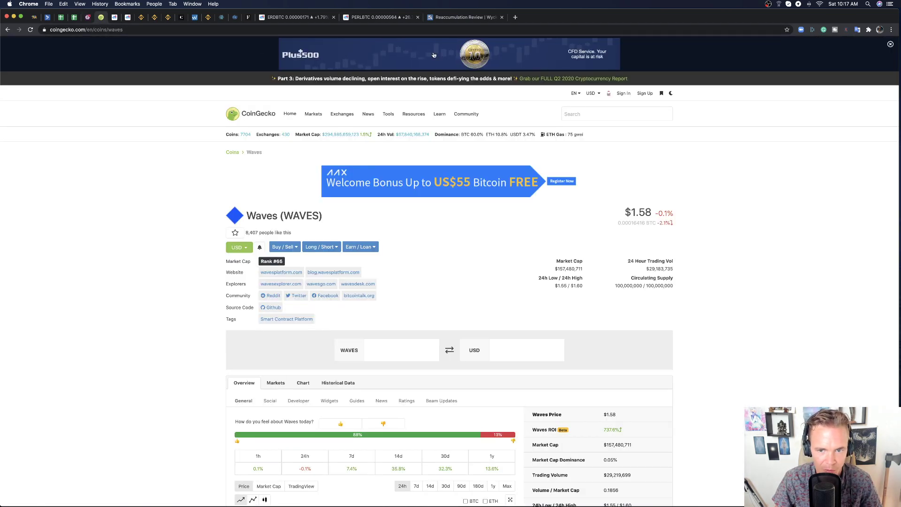
left_click(599, 111)
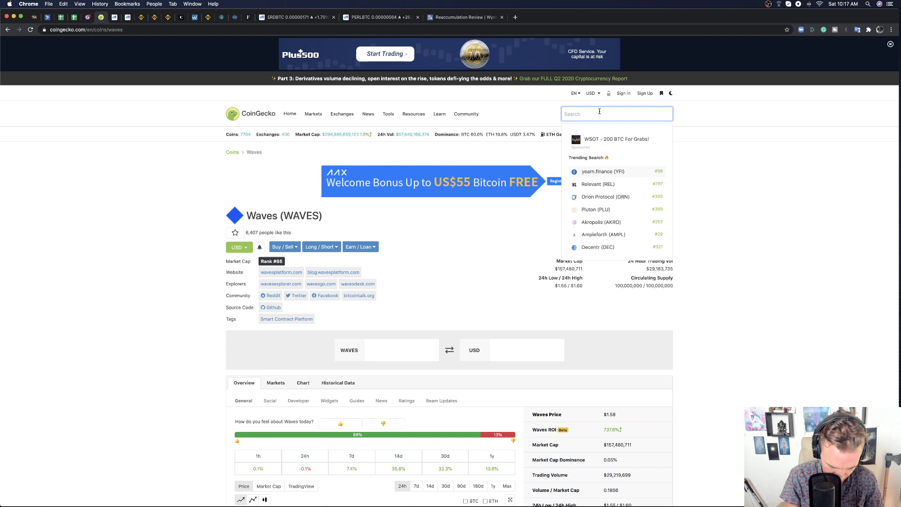
type("perln")
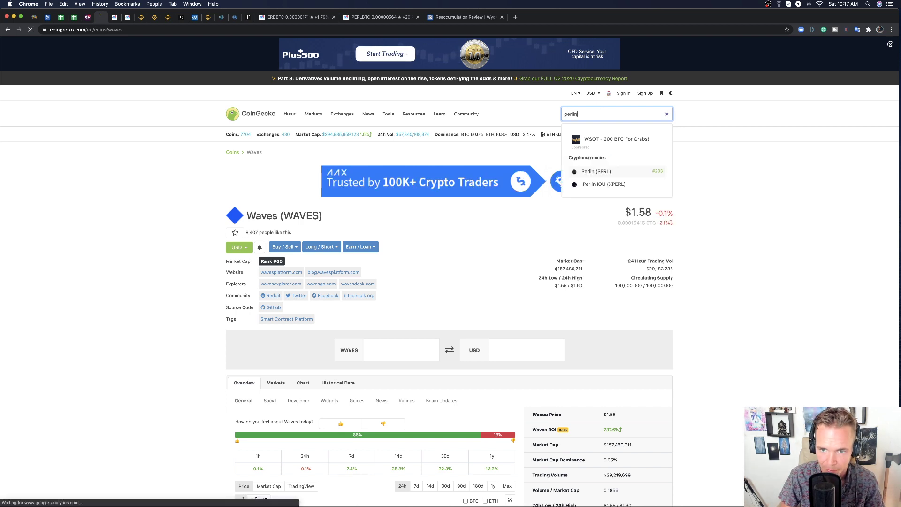
left_click(604, 172)
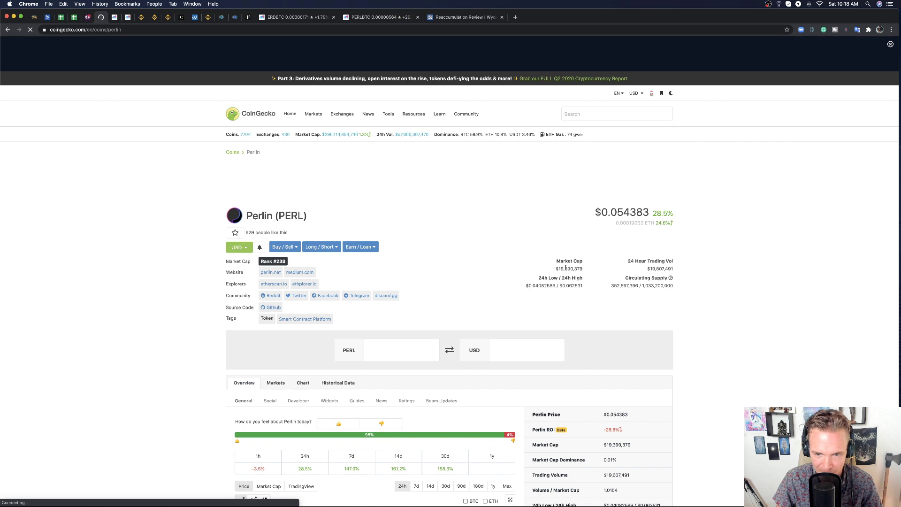
Examine Perlin's market cap chart over the range from 14 June to 25 July 2020.
scroll(463, 351, "down", 5)
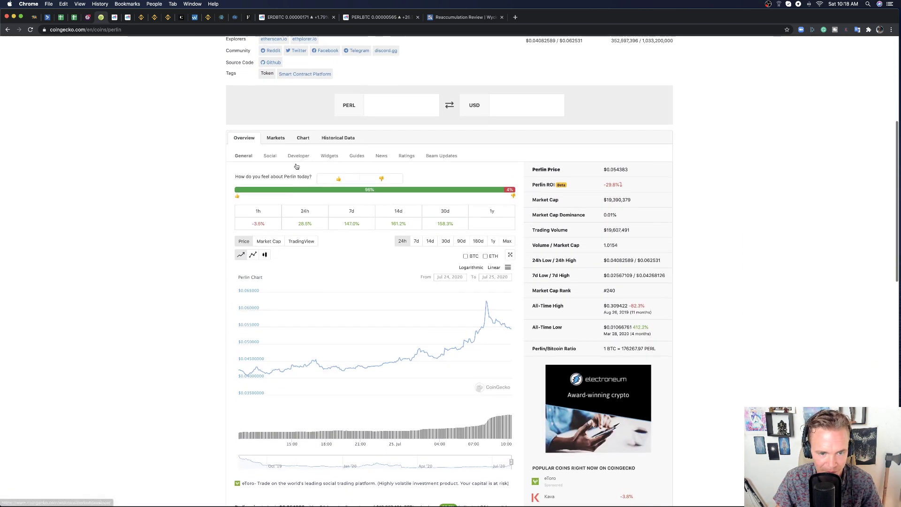
scroll(329, 300, "down", 1)
left_click(266, 227)
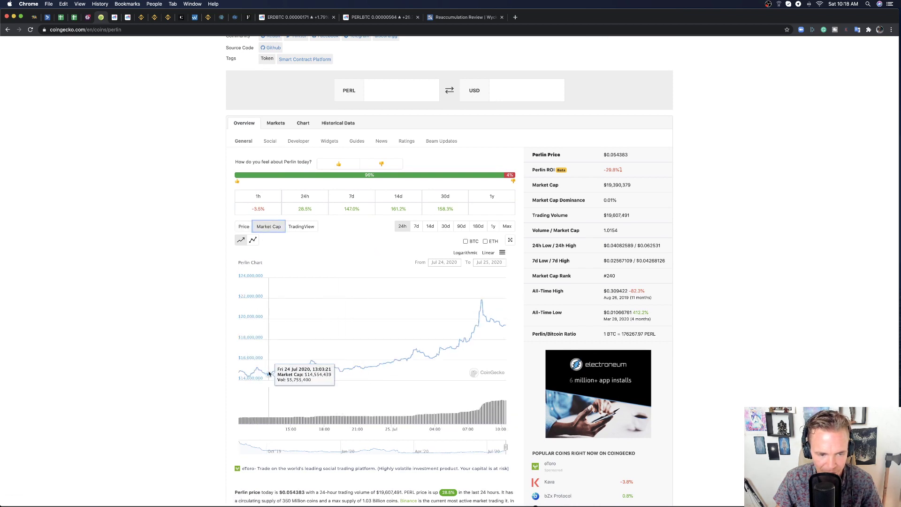
left_click_drag(474, 446, 474, 447)
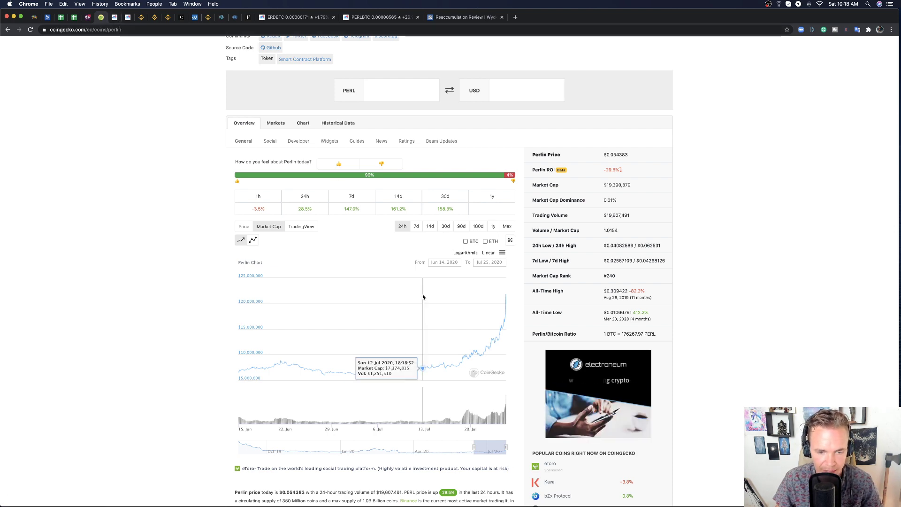
scroll(701, 319, "up", 5)
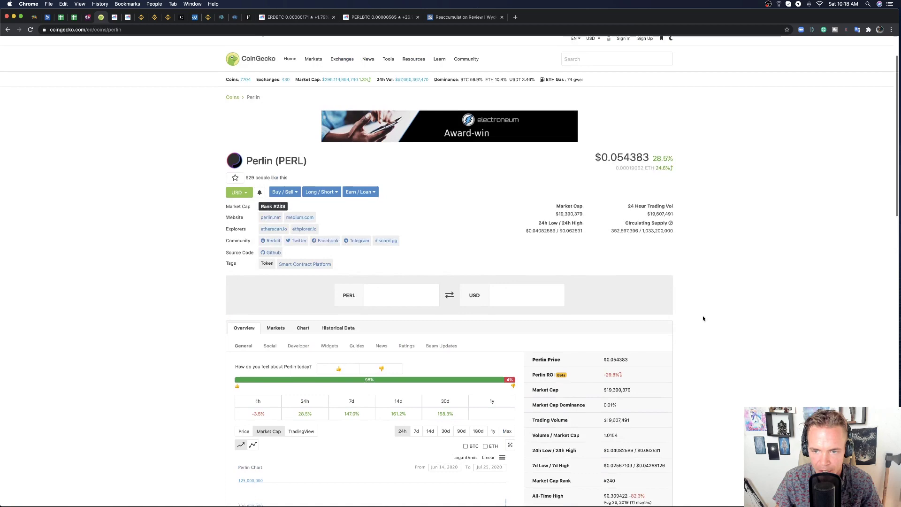
Switch to the TradingView chart, view the Wyckoff accumulation phases marked on FETBTC, and open the XLMBTC chart.
left_click(128, 17)
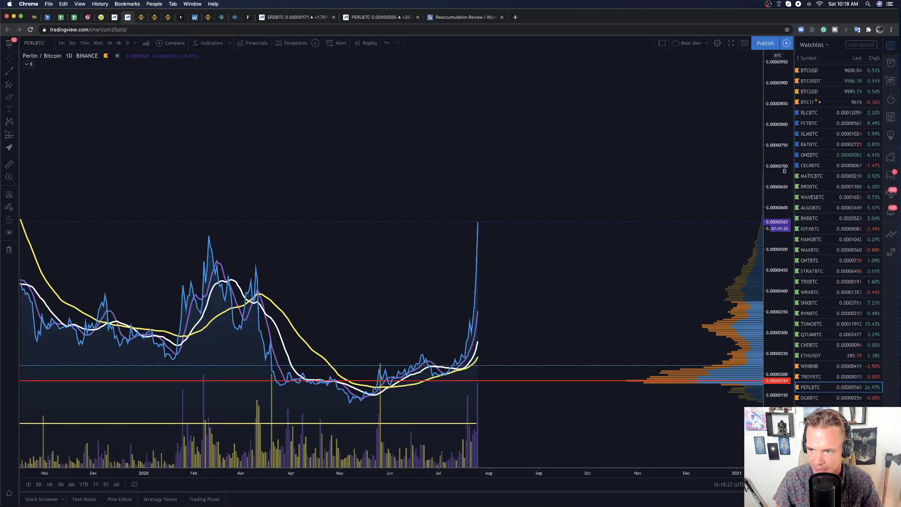
left_click_drag(785, 171, 780, 237)
scroll(686, 235, "down", 2)
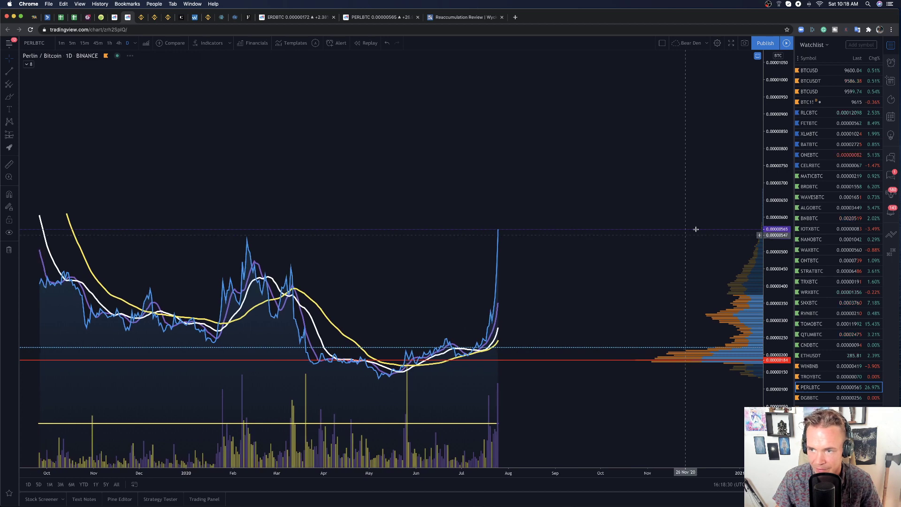
left_click(818, 124)
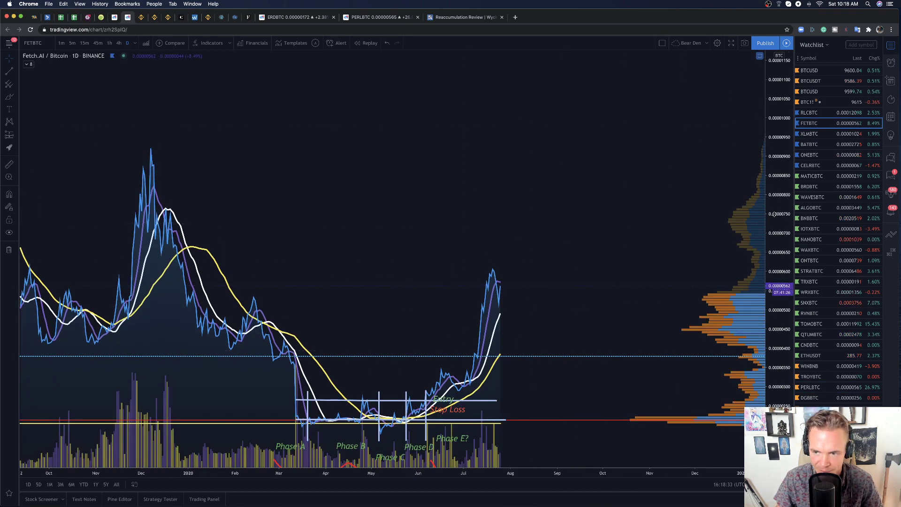
left_click_drag(774, 215, 775, 269)
left_click_drag(644, 208, 615, 123)
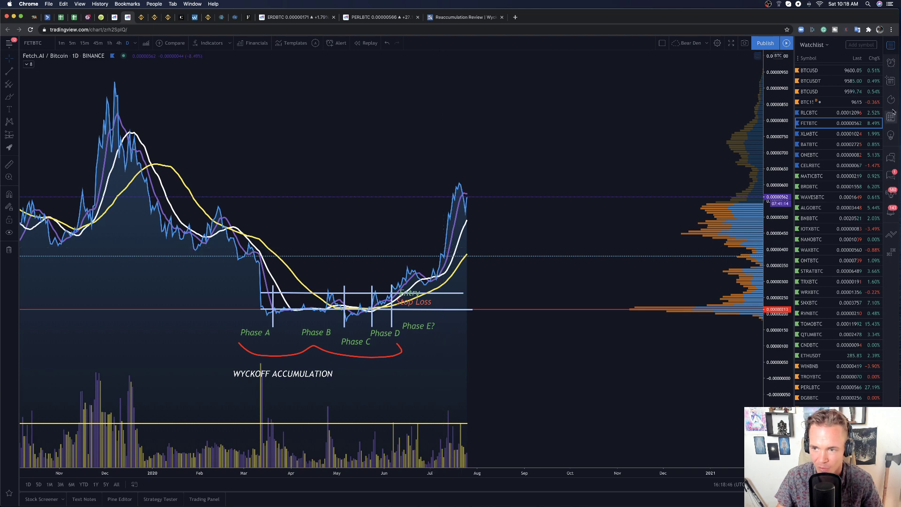
left_click(803, 137)
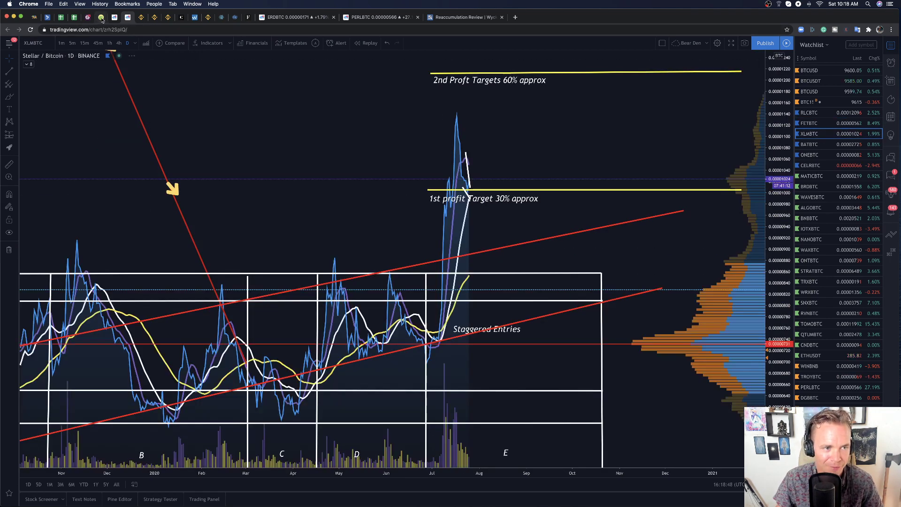
Switch to CoinGecko, search for xlm and open the Stellar (XLM) coin page.
left_click(103, 19)
left_click(595, 114)
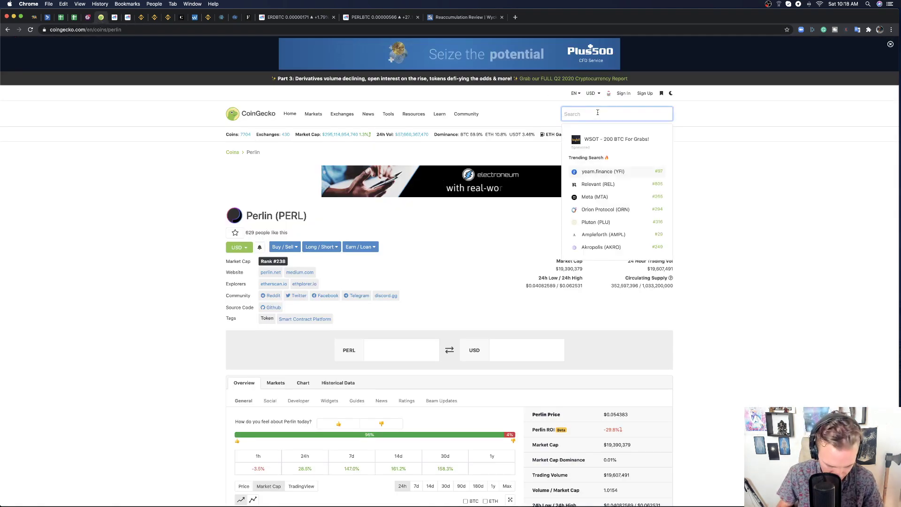
type("xlm")
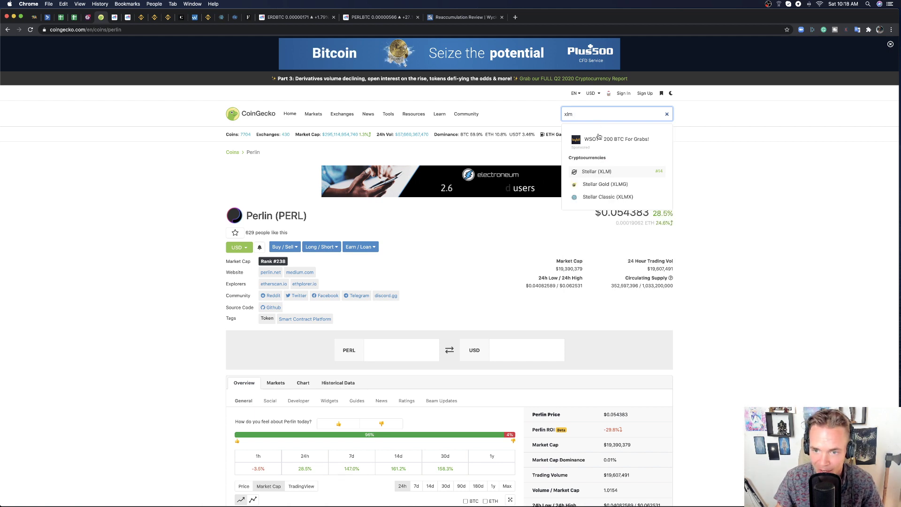
left_click(613, 173)
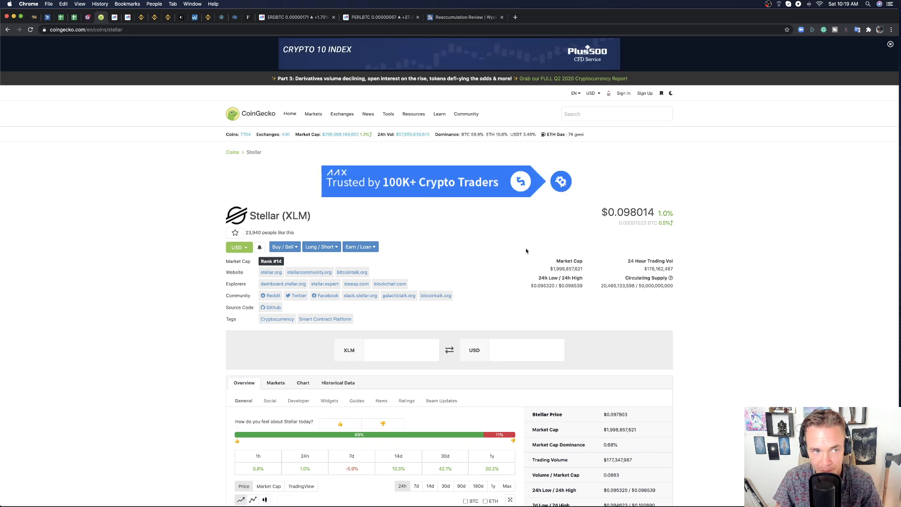
Switch to the TradingView profile page and browse the published Wyckoff ideas down to the CELR and Basic Attention Token entries.
left_click(114, 17)
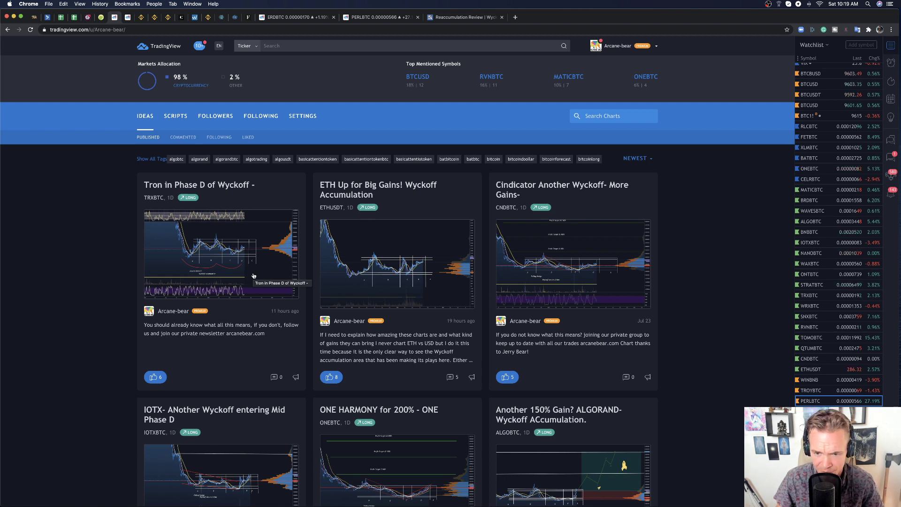
type("D")
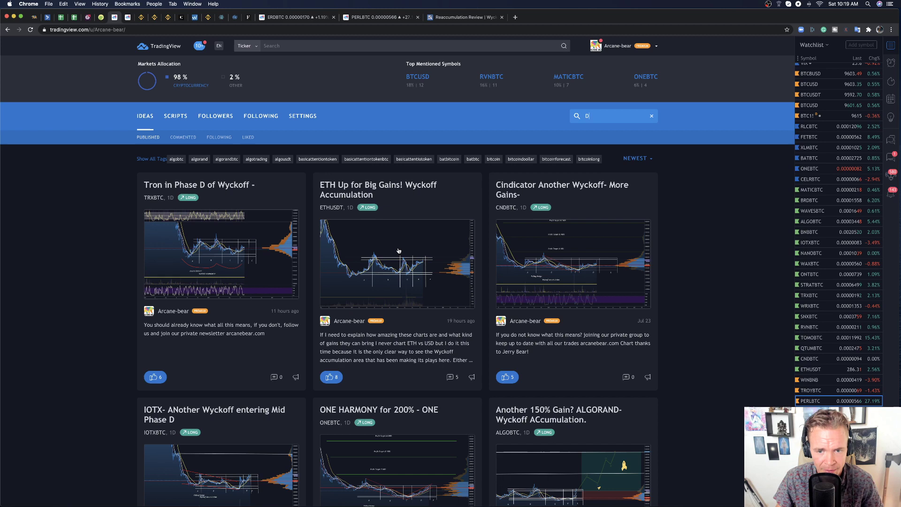
scroll(268, 263, "down", 2)
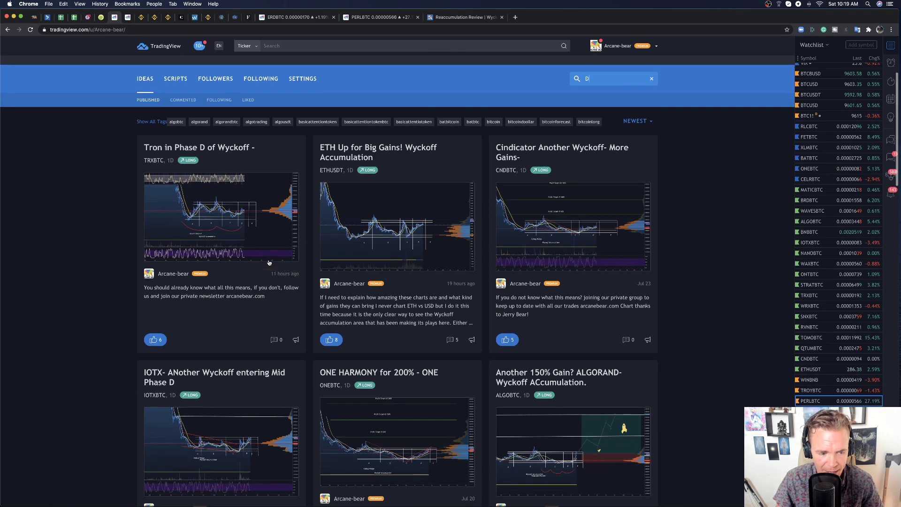
scroll(269, 262, "down", 3)
scroll(383, 359, "down", 3)
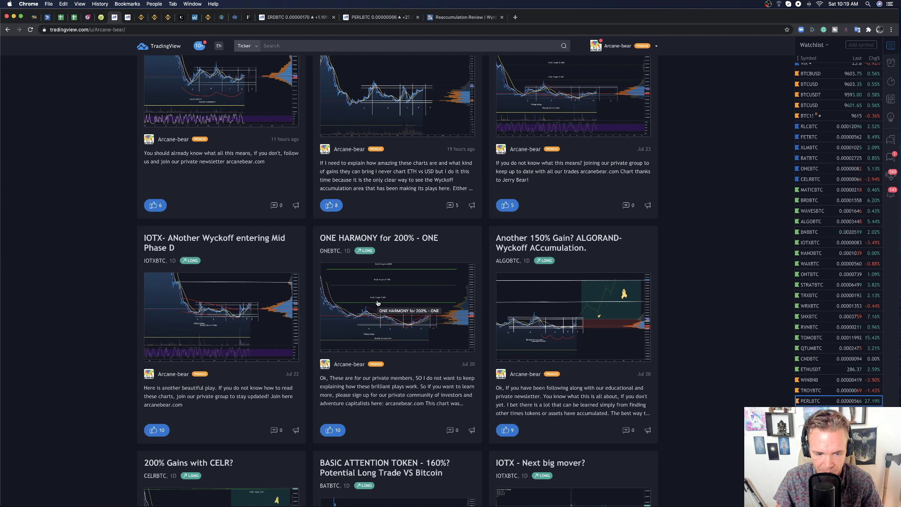
scroll(378, 303, "down", 4)
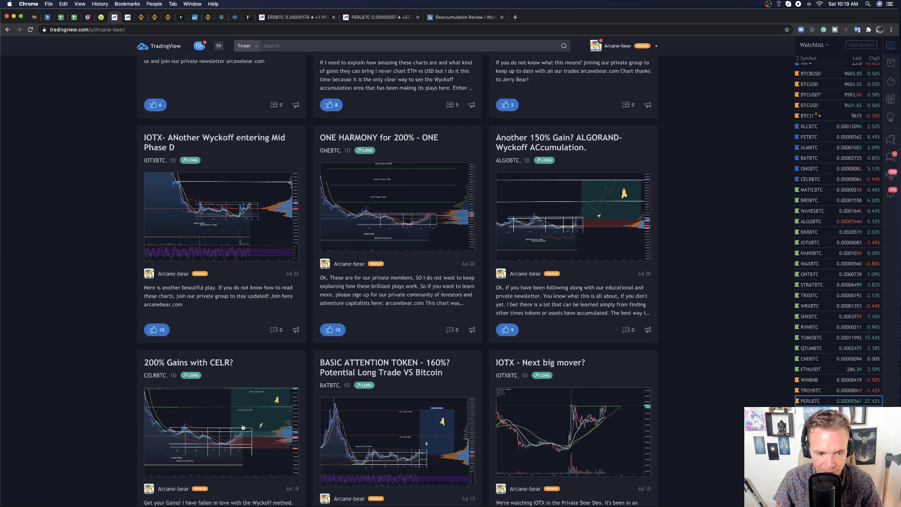
scroll(243, 427, "down", 2)
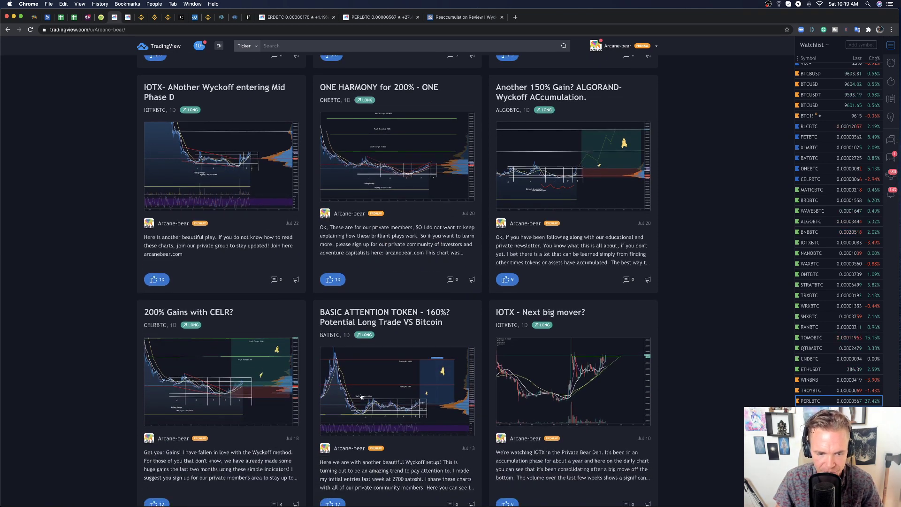
scroll(361, 397, "down", 2)
Load the new bars in the published idea "200% Gains with CELR?" and view the Basic Attention Token trade idea.
left_click(237, 343)
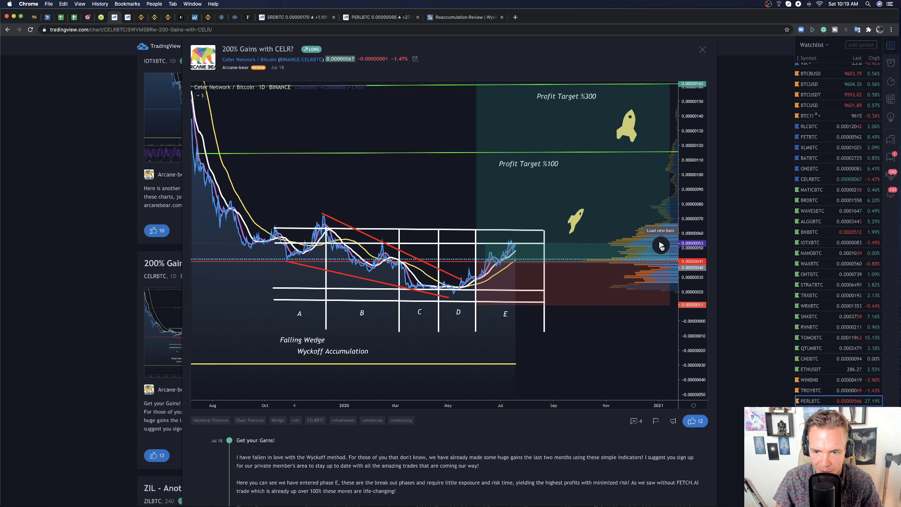
left_click(662, 246)
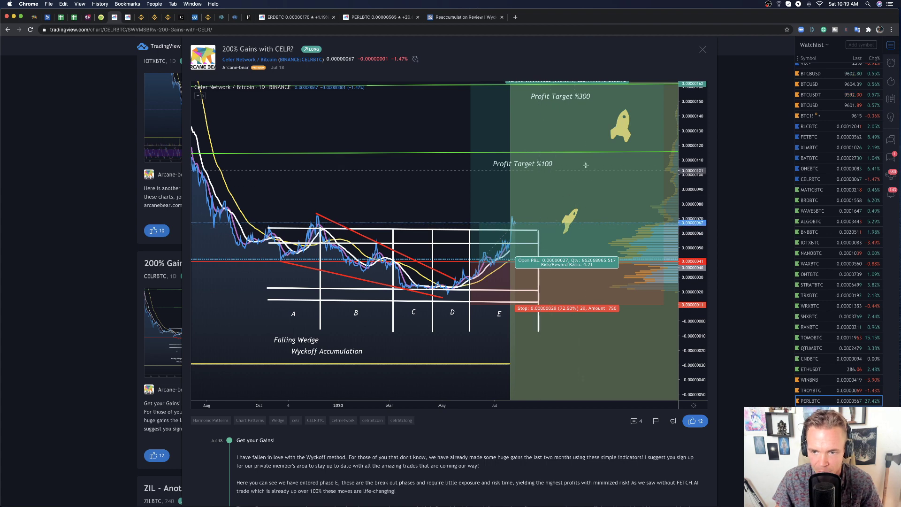
left_click(87, 234)
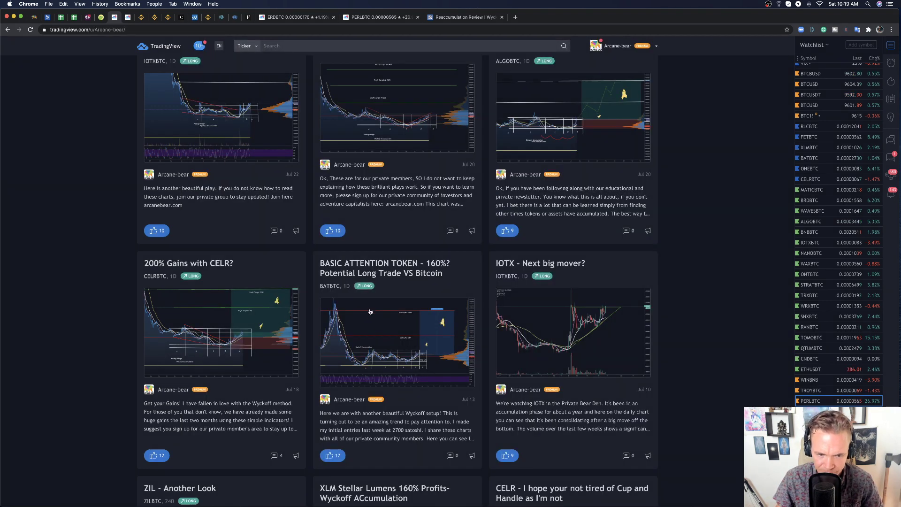
left_click(378, 321)
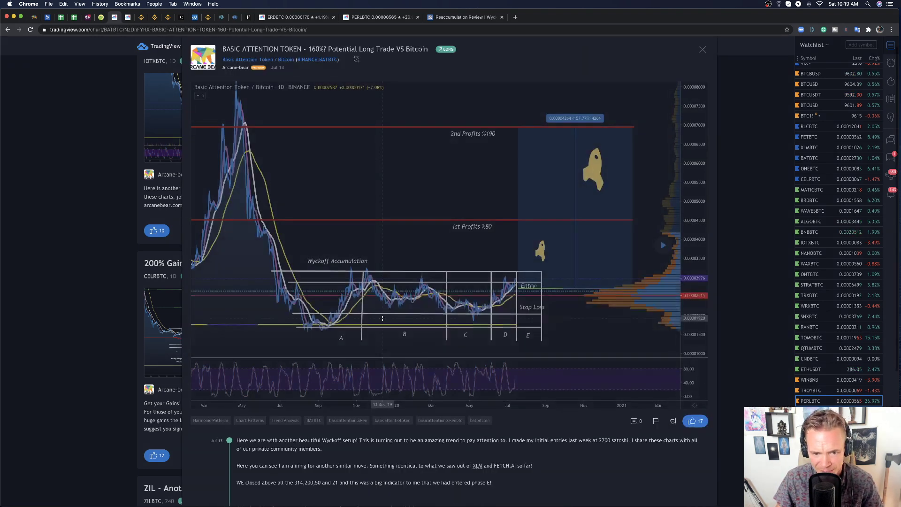
left_click(702, 48)
Open the "XLM Stellar Lumens 160% Profits" idea, load its new bars to compare price with the profit targets, and close it.
scroll(708, 252, "down", 5)
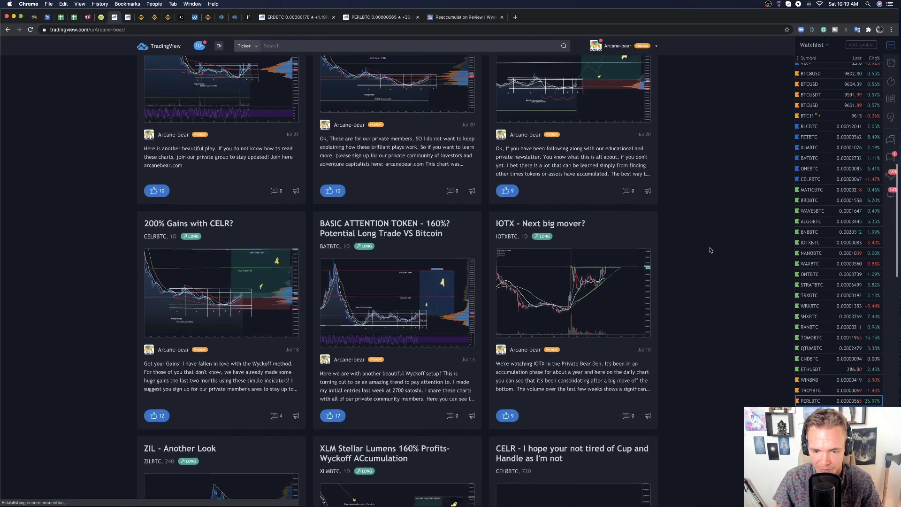
left_click(390, 369)
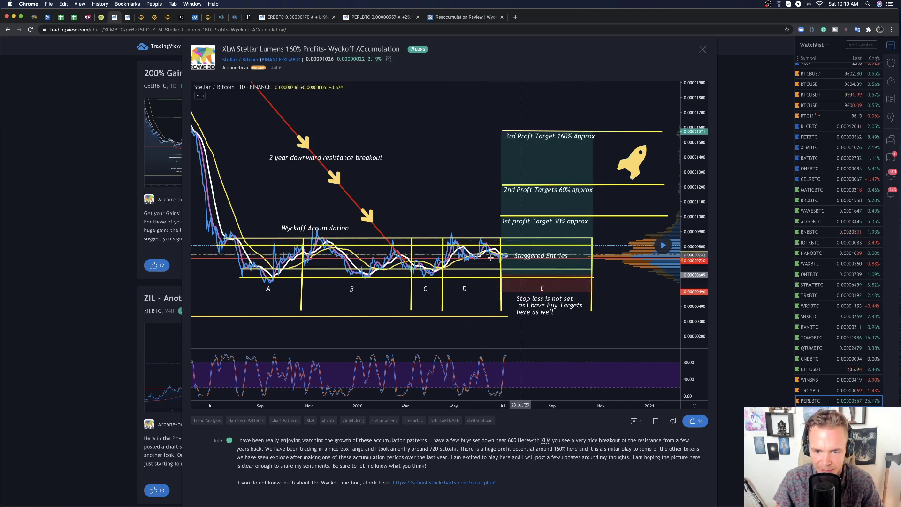
mouse_move(516, 258)
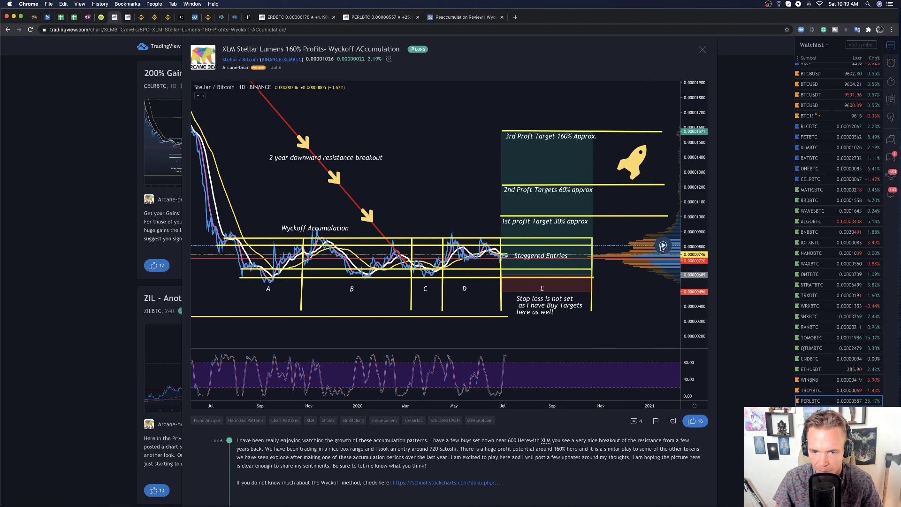
left_click(663, 245)
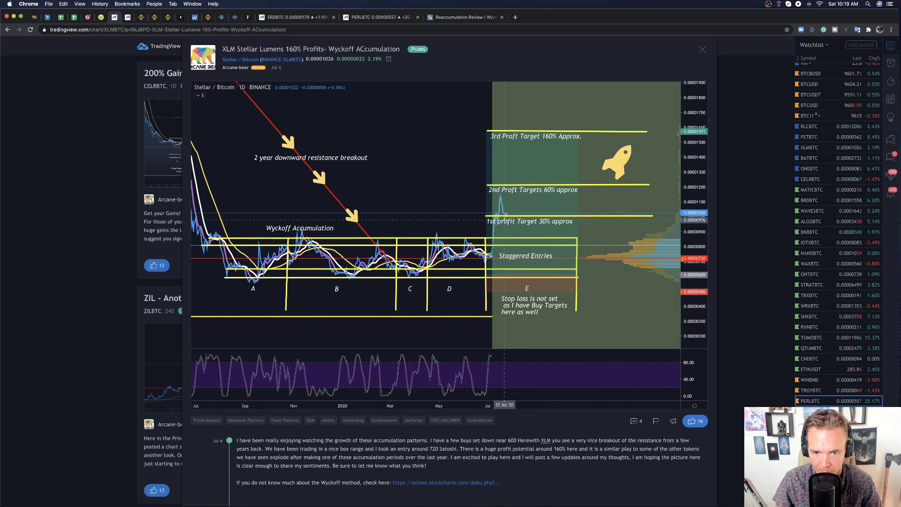
key("Escape")
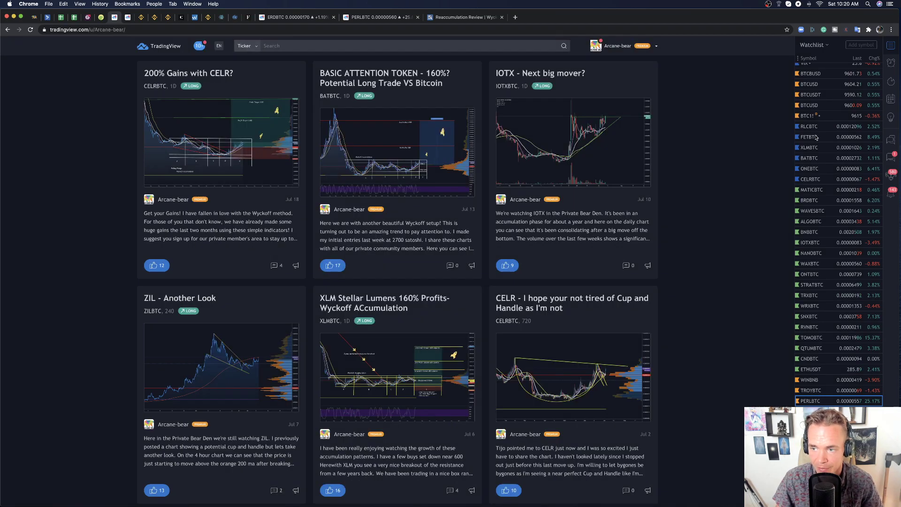
Browse the remaining older ideas on the profile page.
scroll(312, 187, "up", 2)
scroll(311, 188, "down", 15)
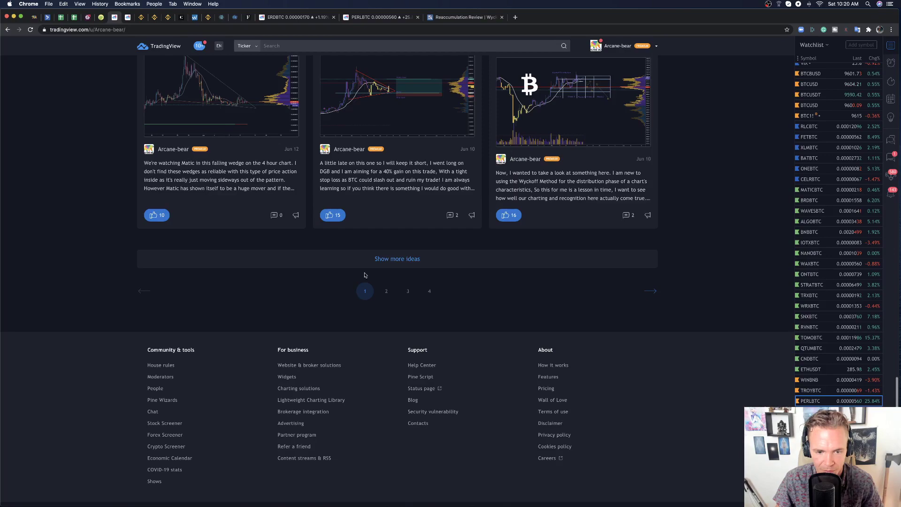
scroll(365, 273, "up", 12)
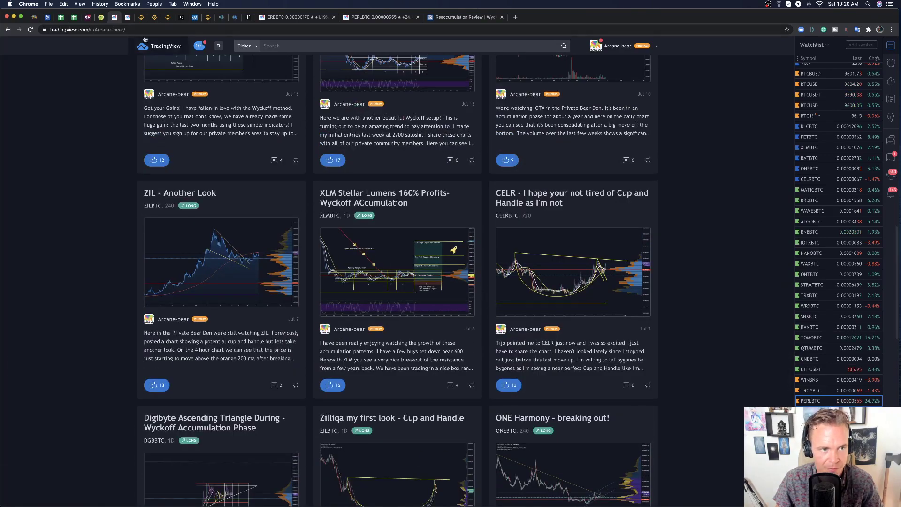
Switch back to the TradingView chart, load FETBTC, and bring its labelled Wyckoff accumulation range into view.
left_click(127, 18)
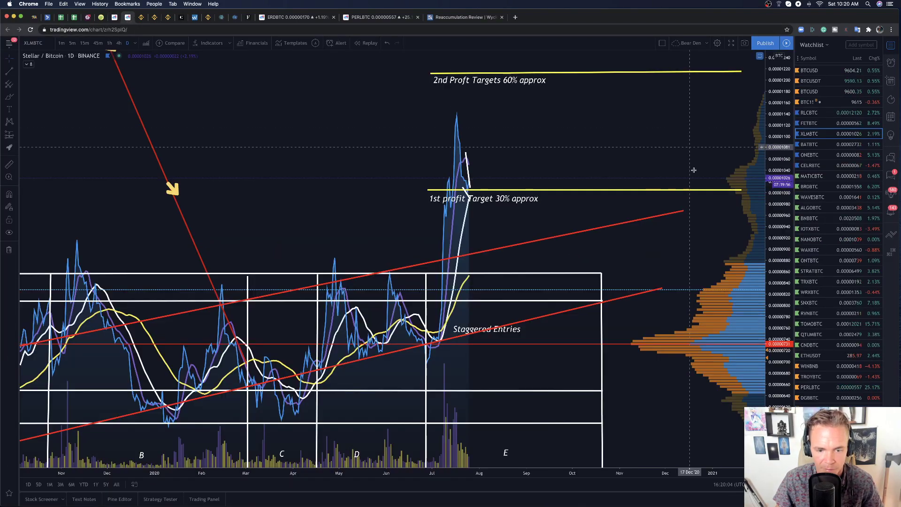
left_click(809, 124)
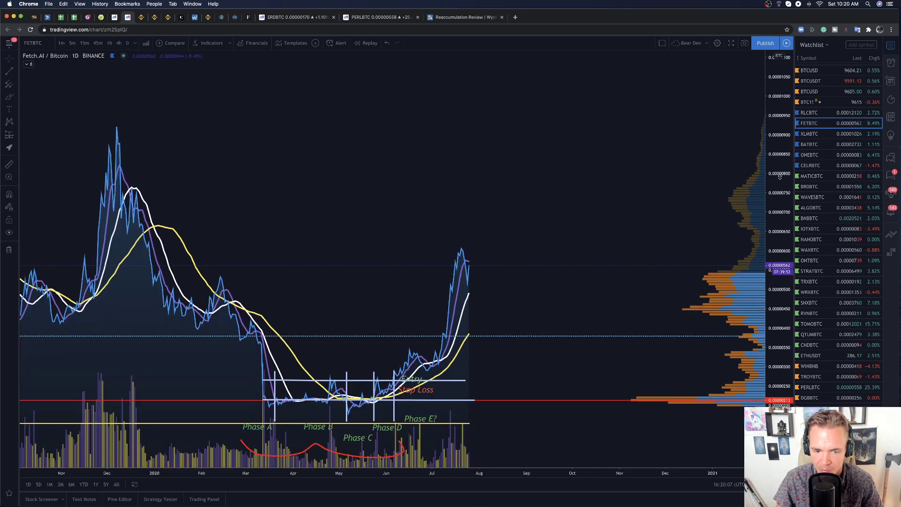
left_click_drag(630, 369, 649, 233)
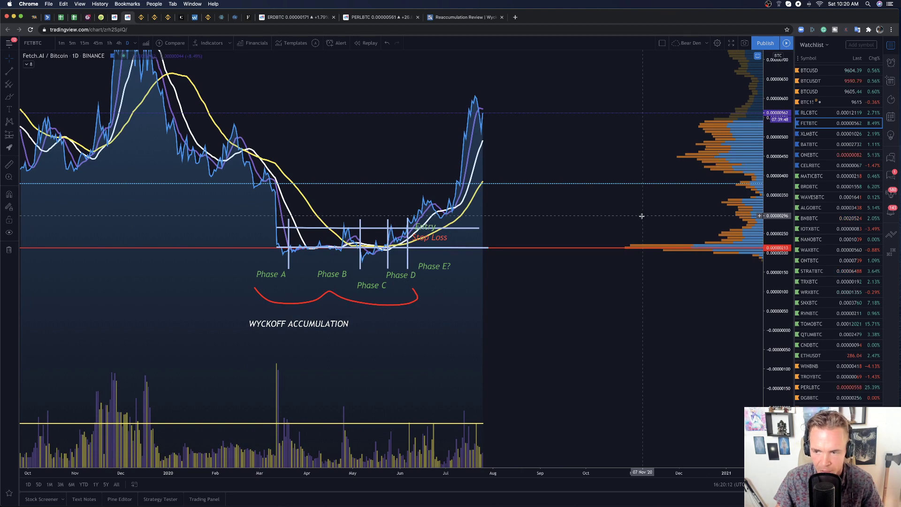
scroll(472, 298, "up", 2)
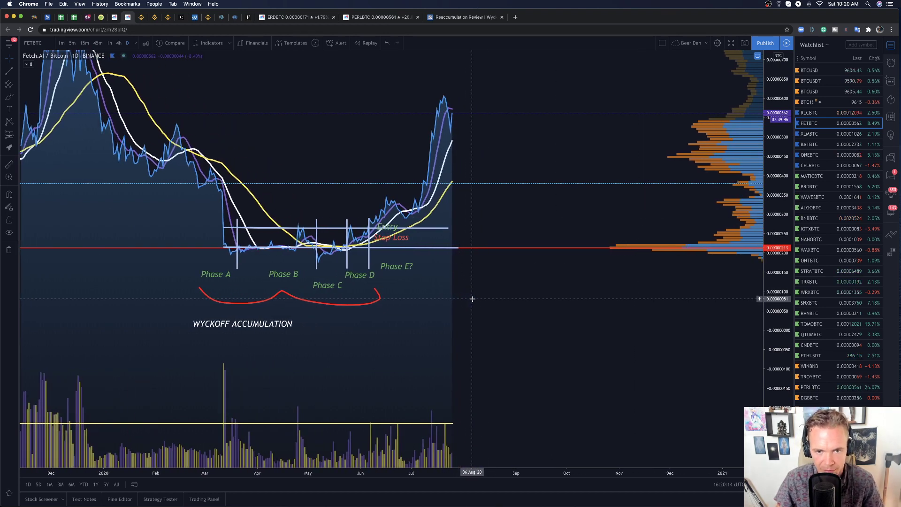
scroll(472, 299, "up", 2)
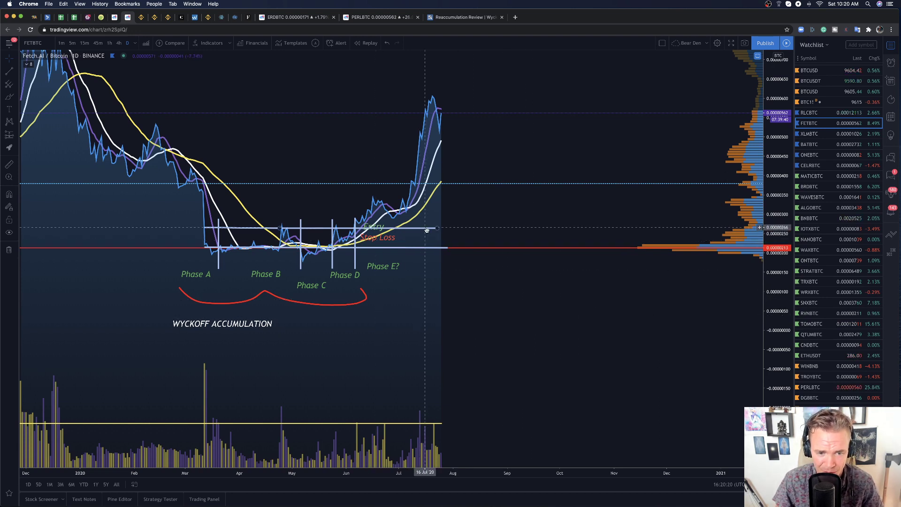
Shorten the two horizontal range lines on FETBTC to end in late June and early July, and raise the Entry label slightly.
left_click_drag(447, 250, 385, 247)
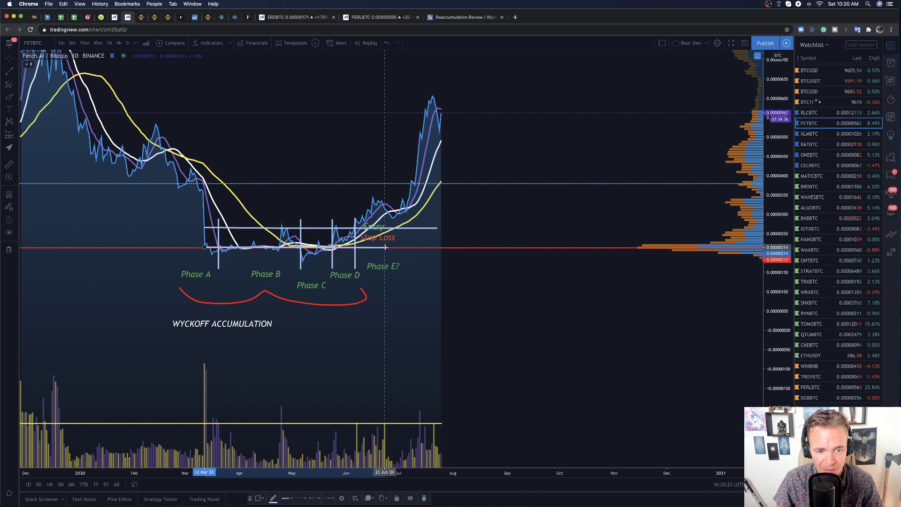
left_click_drag(437, 230, 376, 221)
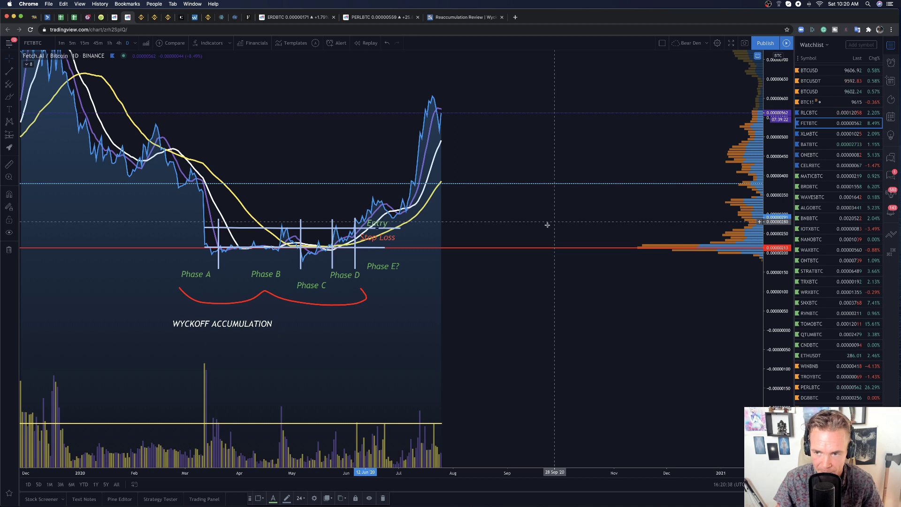
key("v")
left_click(600, 145)
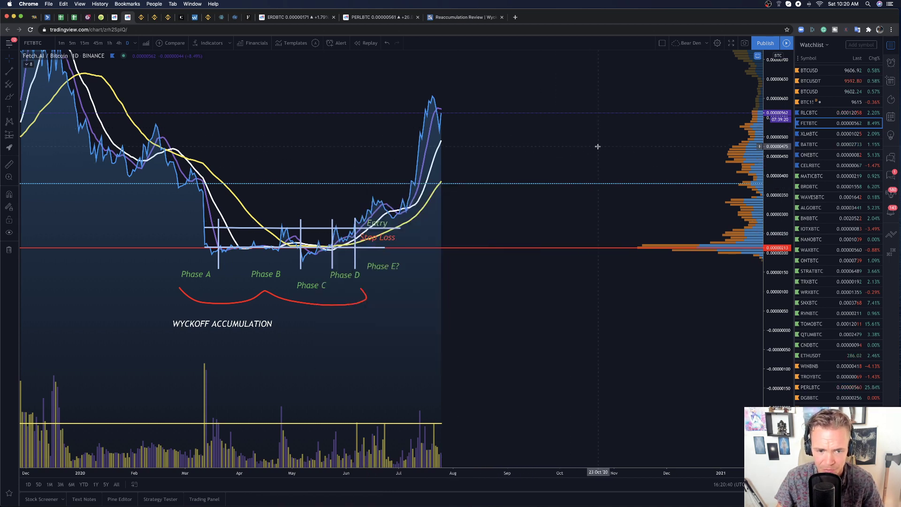
scroll(445, 193, "up", 2)
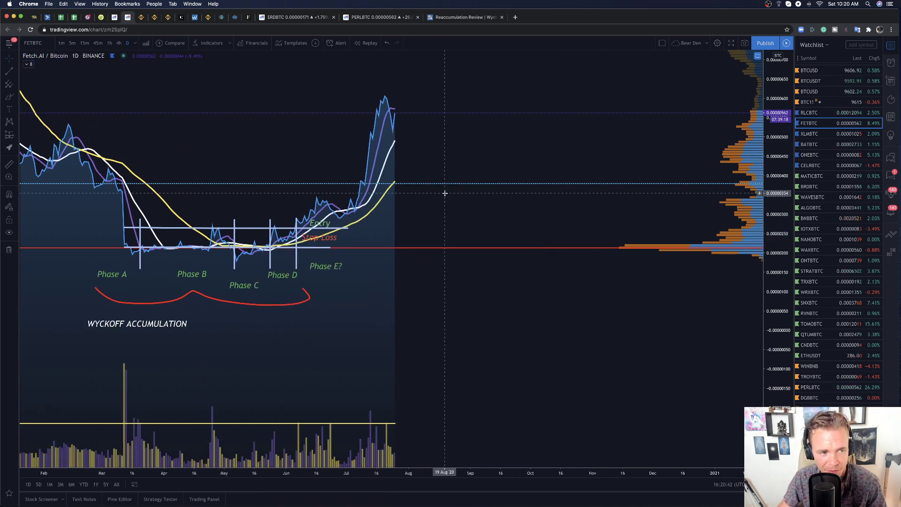
scroll(445, 193, "up", 3)
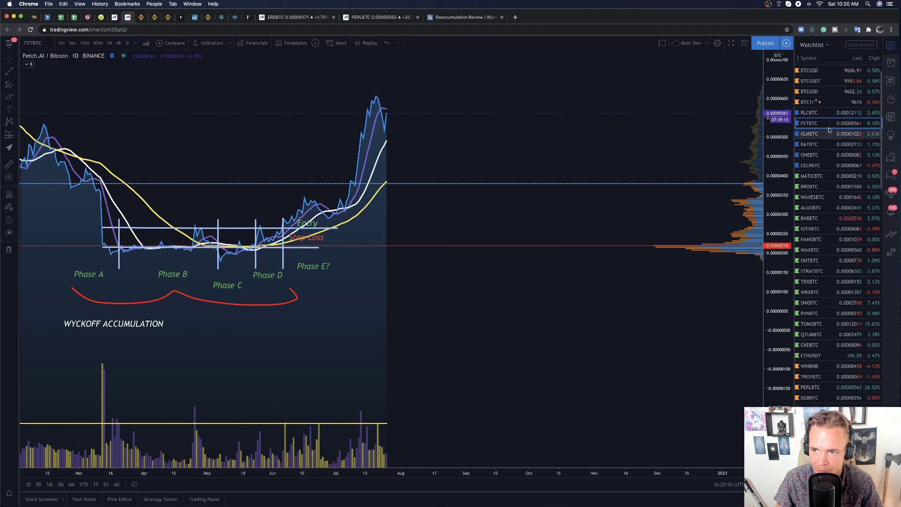
Load ERDBTC from the watchlist and rescale the chart to show the accumulation range and the following rally.
scroll(811, 314, "down", 5)
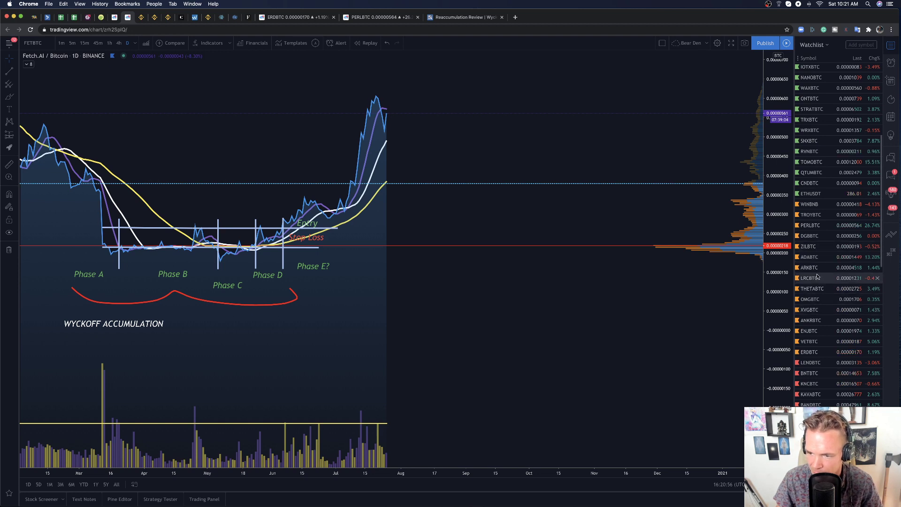
scroll(817, 283, "down", 1)
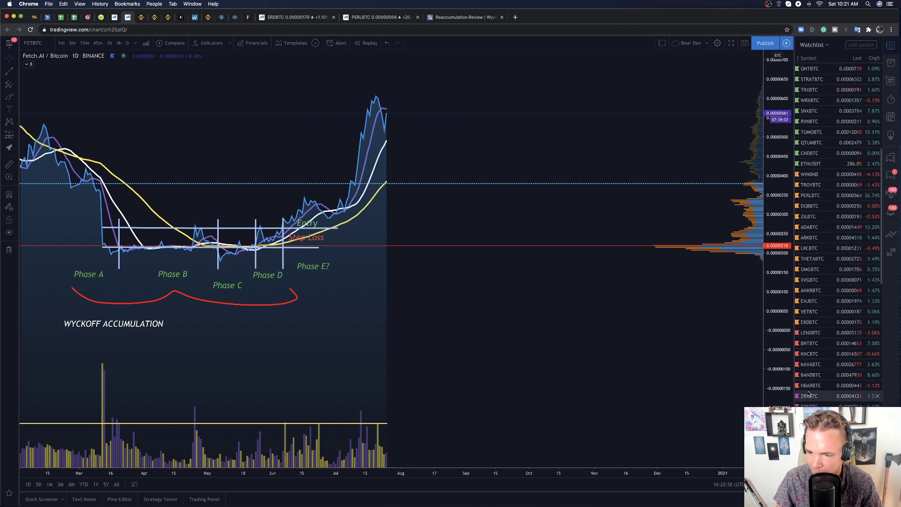
scroll(808, 394, "down", 2)
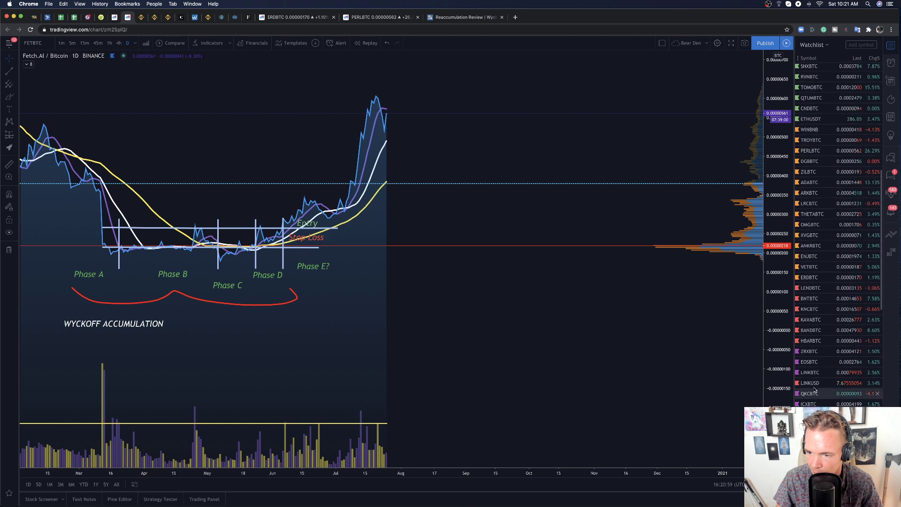
left_click(809, 273)
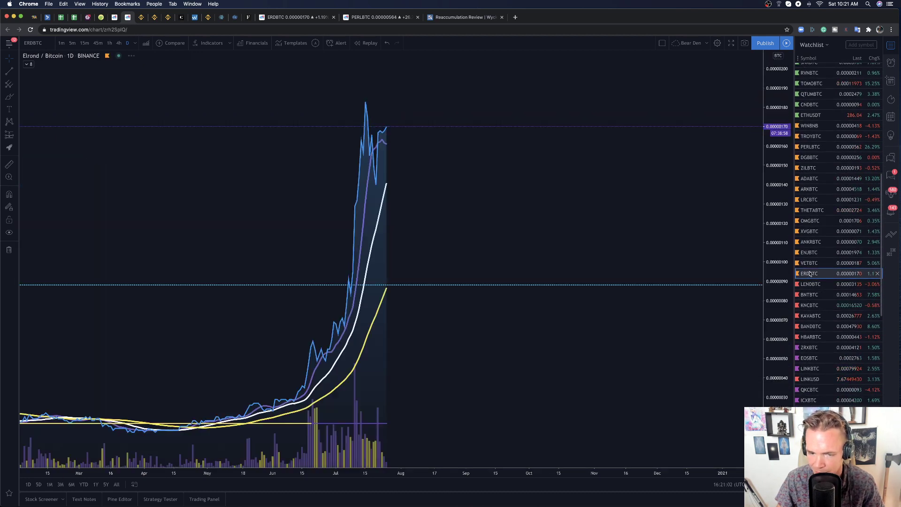
scroll(481, 287, "down", 2)
left_click_drag(776, 226, 776, 281)
left_click_drag(651, 277, 651, 262)
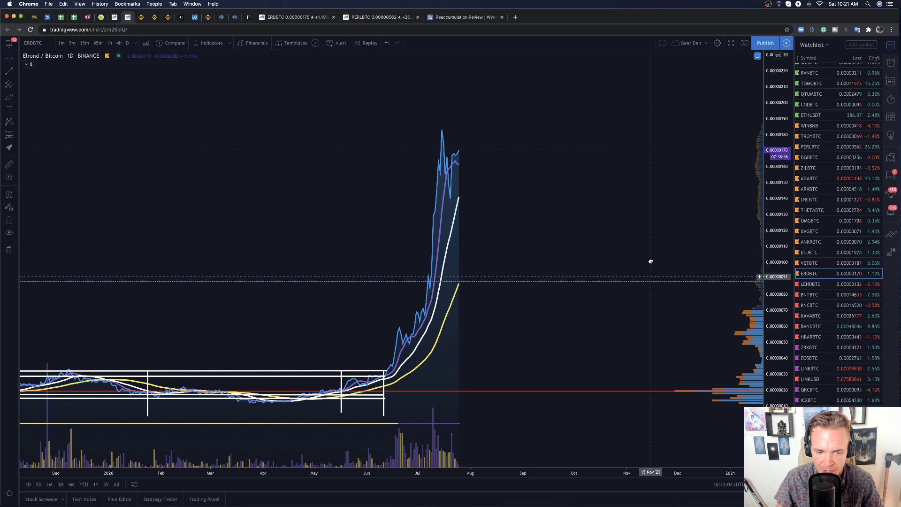
Measure ERDBTC's rise from the mid-June range breakout at about 0.00000031 up to the late-July price.
left_click(10, 164)
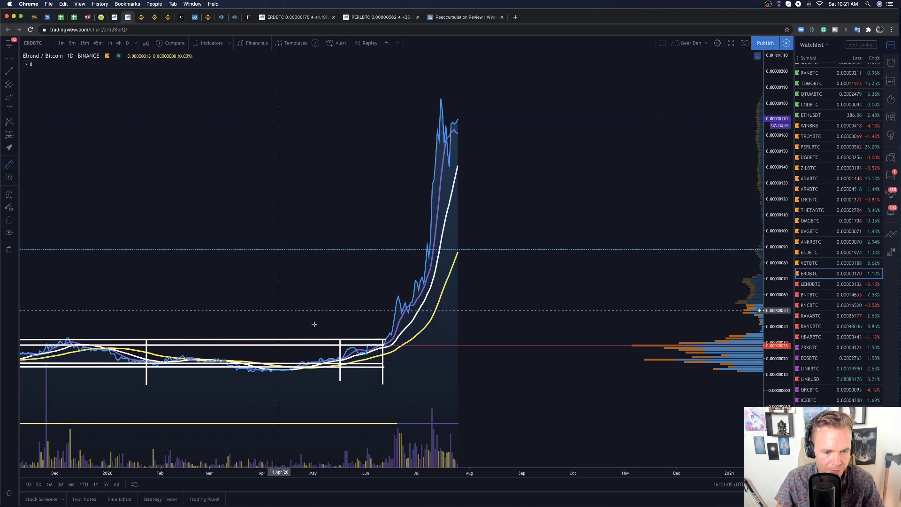
left_click(392, 340)
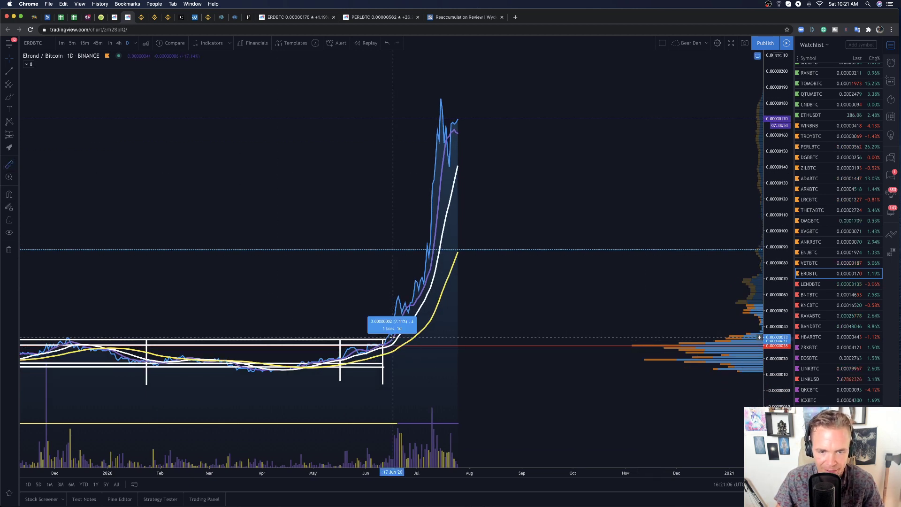
left_click(459, 117)
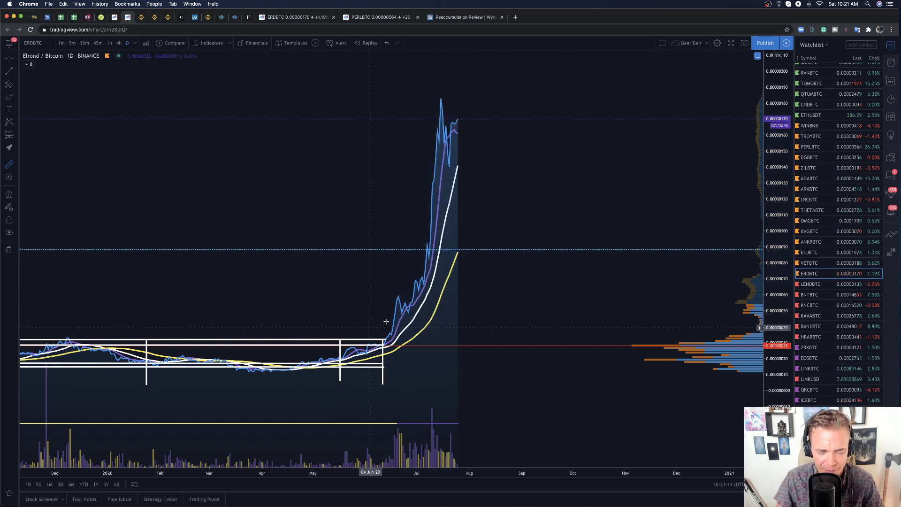
Switch to CoinGecko, search for "erd", open the Elrond coin page and reload it.
left_click(100, 18)
left_click(582, 113)
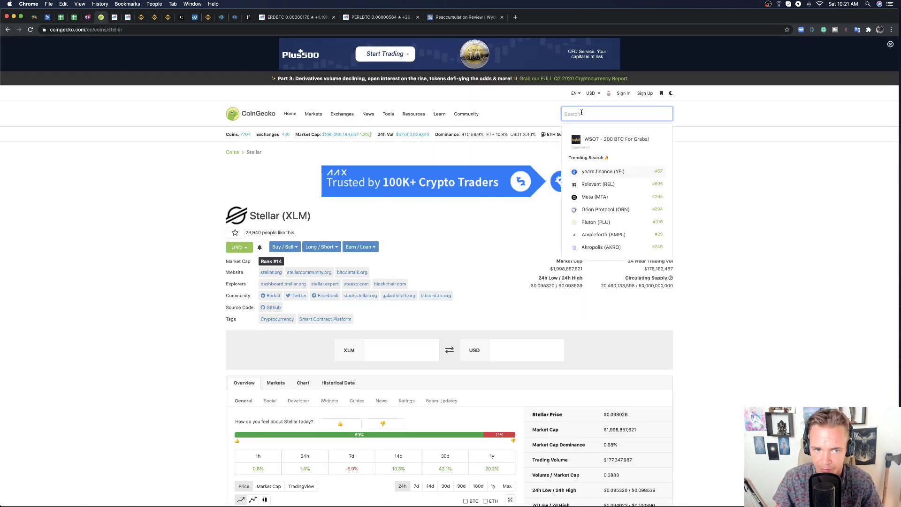
type("er")
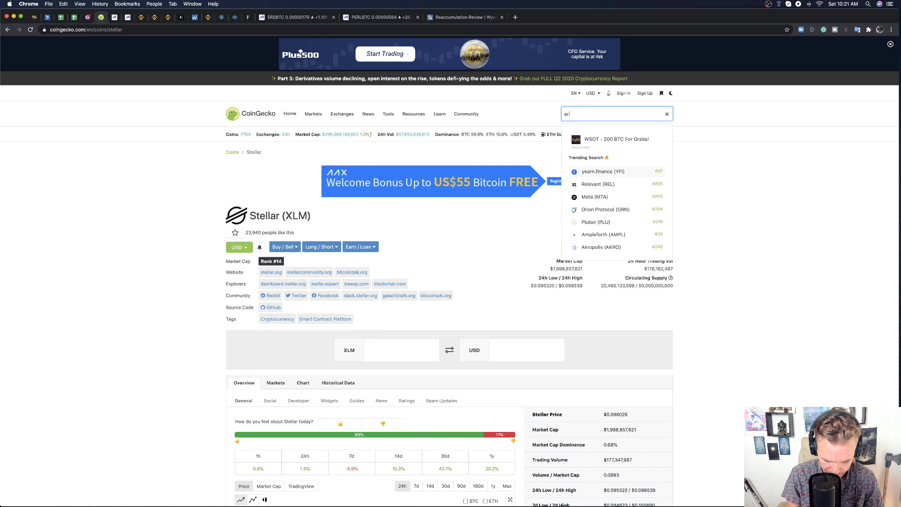
type("d")
left_click(603, 174)
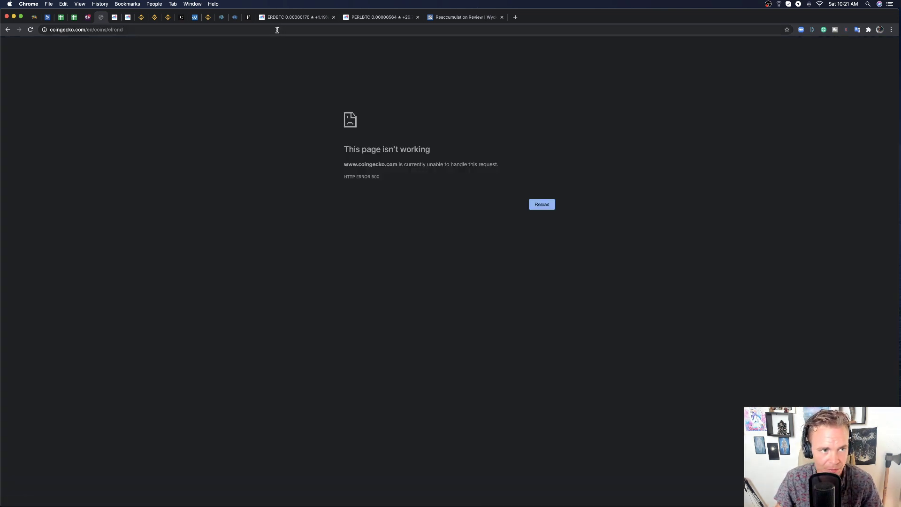
left_click(277, 30)
key("Return")
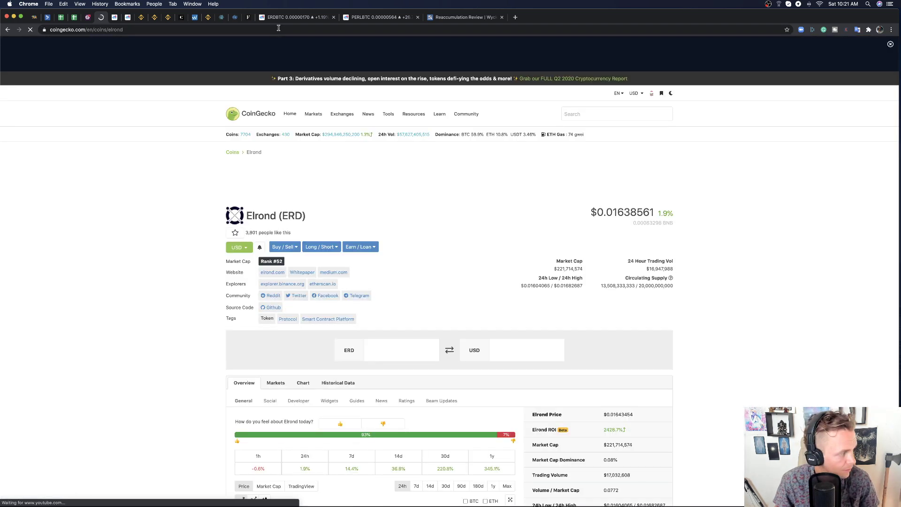
Show Elrond's market cap chart for the period from Mar 21, 2020 to Jul 24, 2020.
scroll(486, 257, "down", 5)
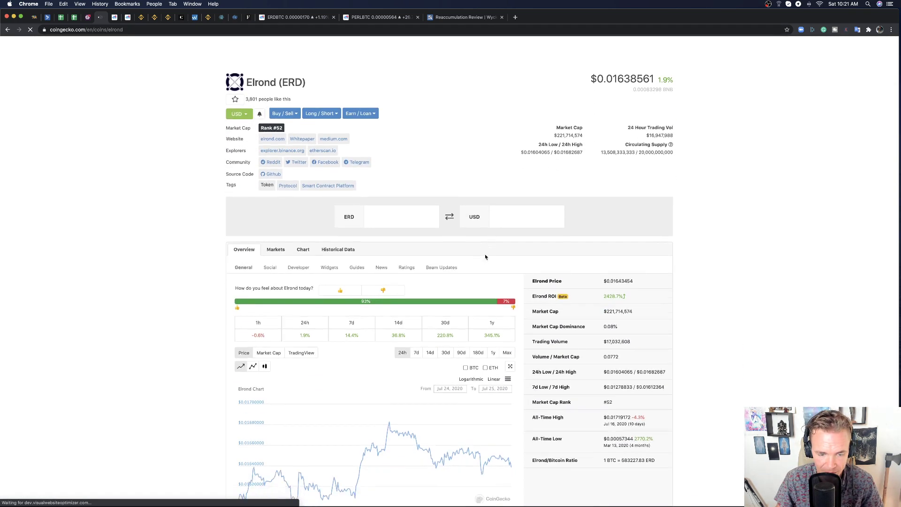
left_click(268, 303)
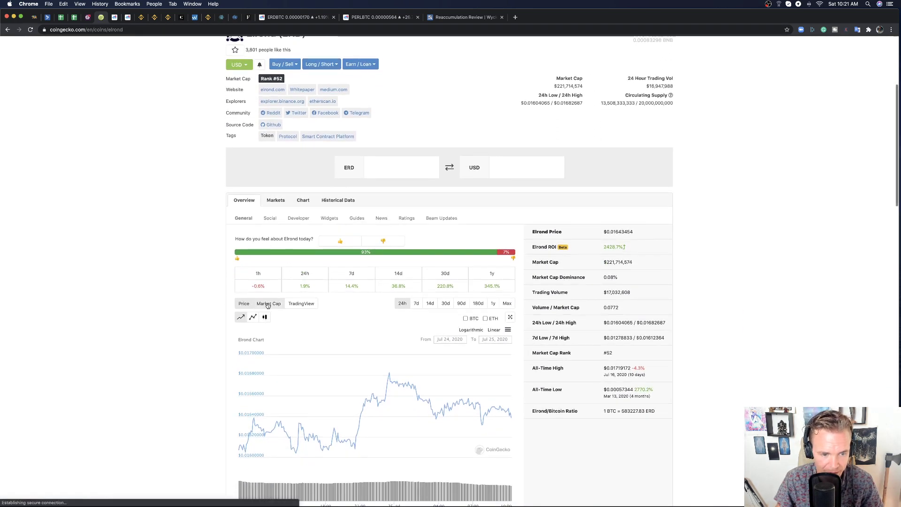
scroll(348, 313, "down", 5)
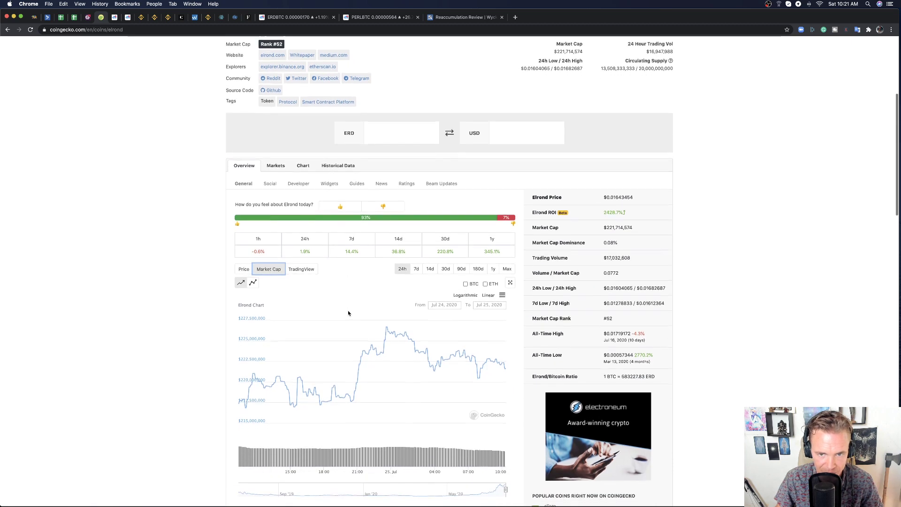
left_click_drag(501, 411, 441, 415)
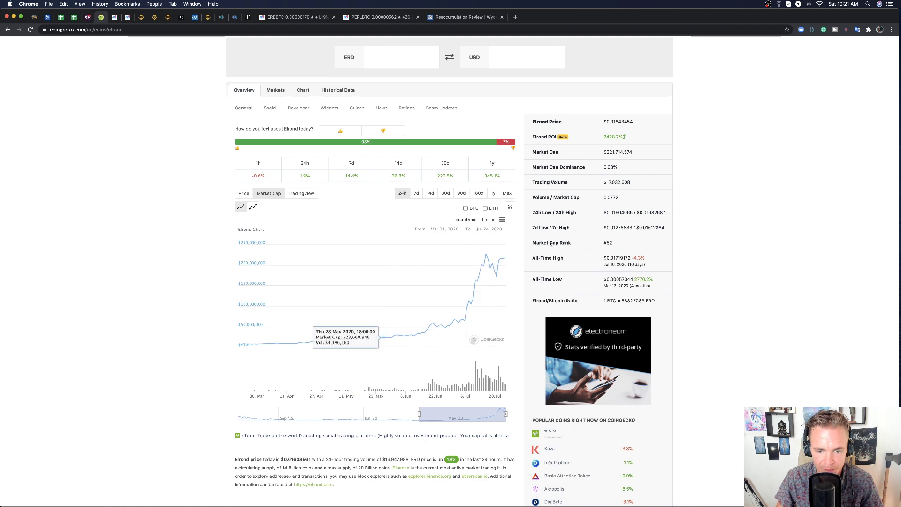
Return to the TradingView ERDBTC chart, flag the symbol red in the watchlist, and rescale to show its full price history.
left_click(127, 17)
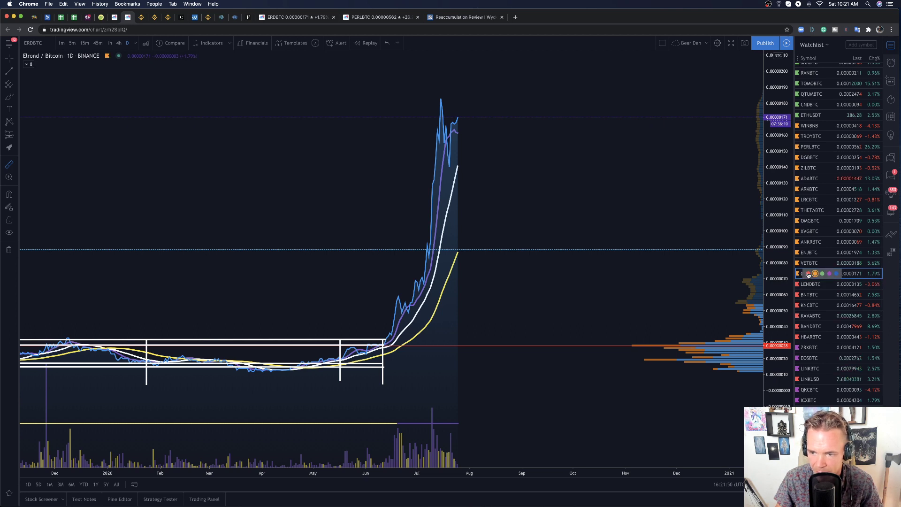
scroll(555, 243, "down", 5)
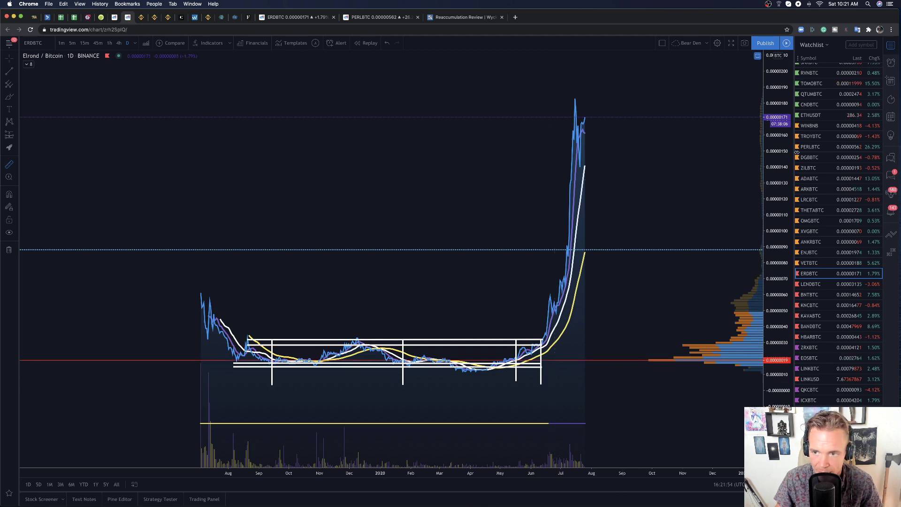
left_click_drag(780, 137, 777, 310)
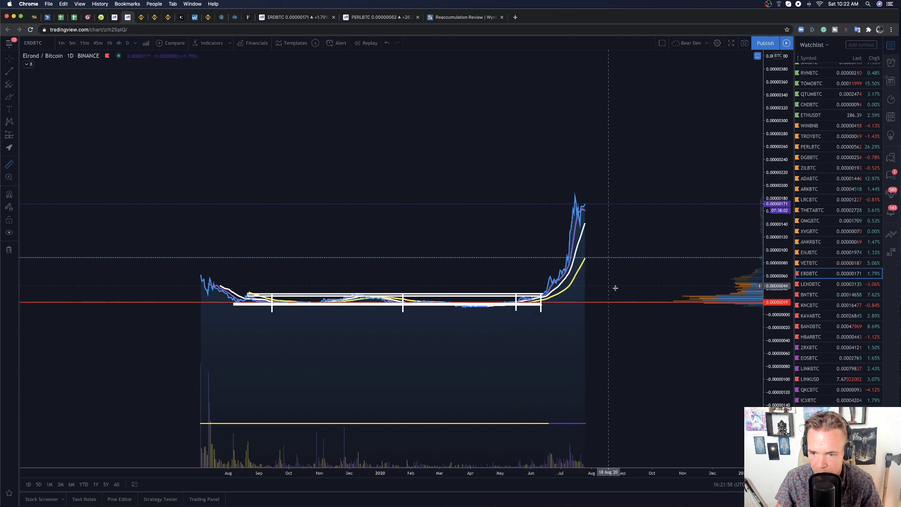
left_click_drag(783, 259, 762, 117)
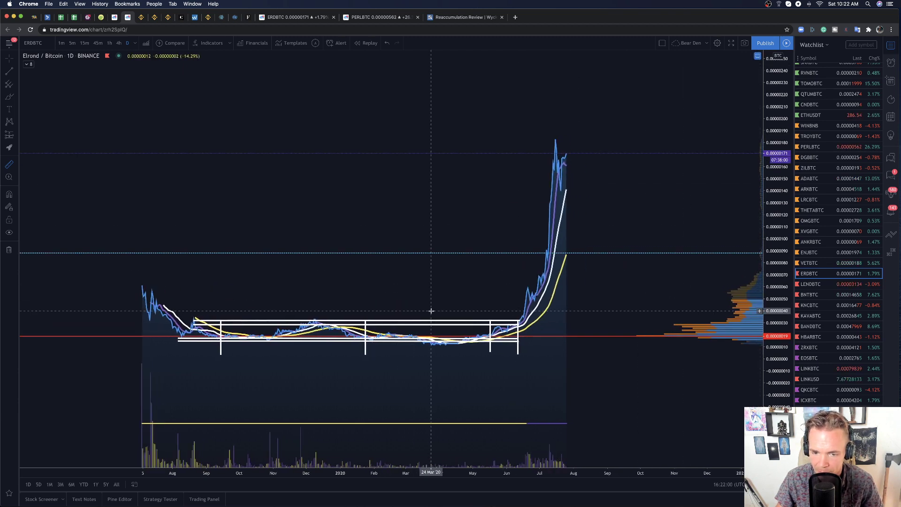
scroll(432, 311, "up", 2)
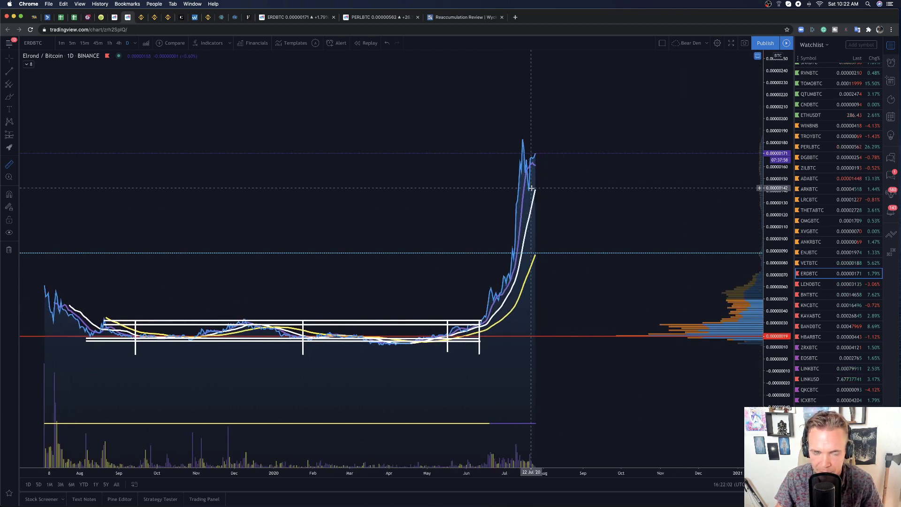
scroll(531, 188, "up", 1)
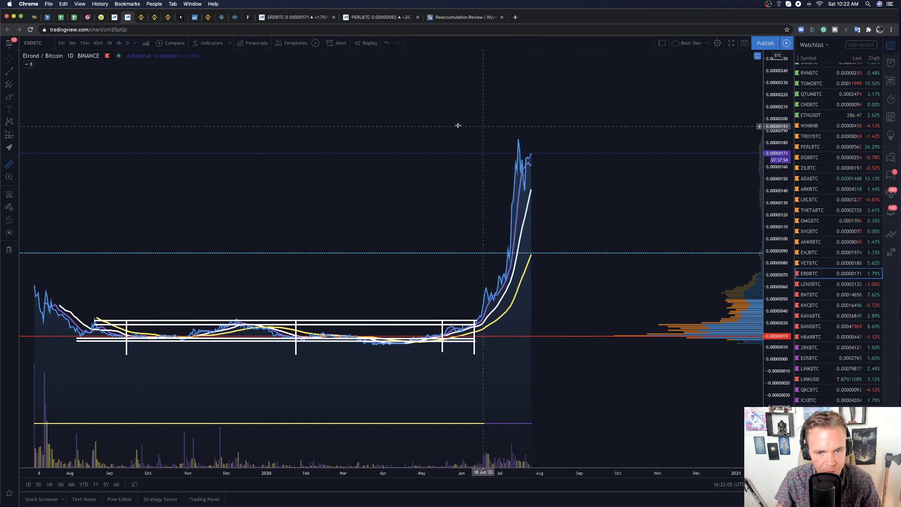
Measure a possible ERDBTC pullback from the July peak to about 0.00000107 in early November, and browse back up the watchlist.
left_click(513, 140)
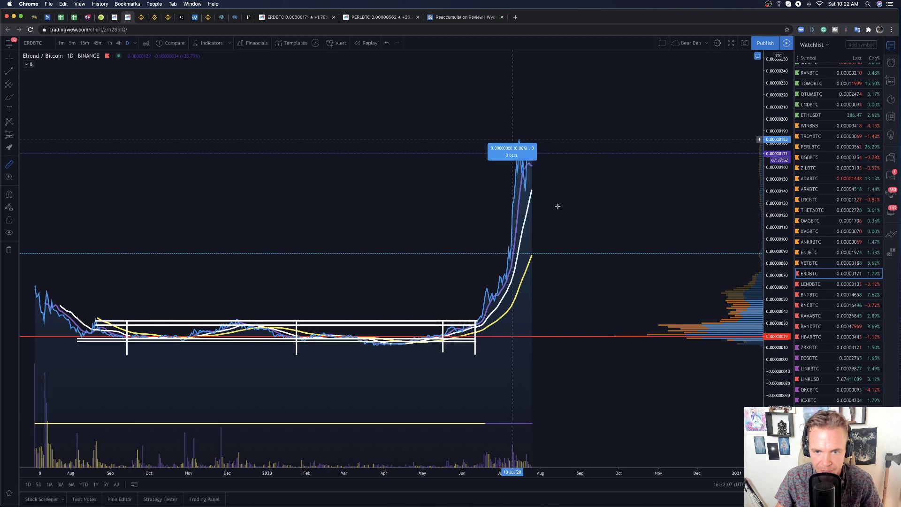
left_click(659, 239)
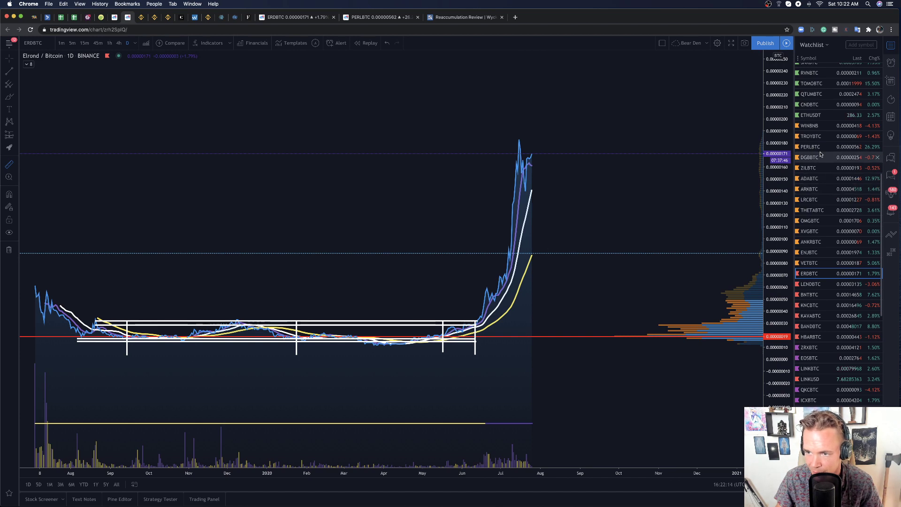
scroll(821, 154, "up", 5)
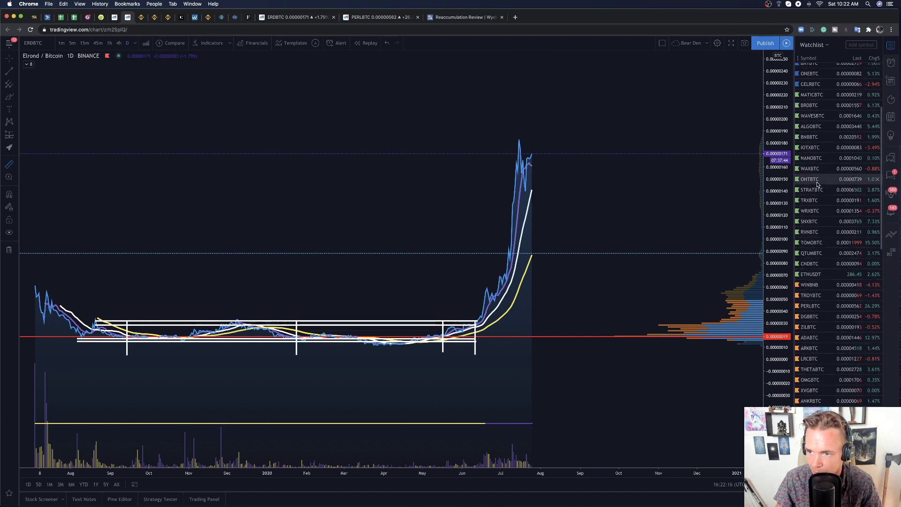
Open the MATICBTC chart from the watchlist and show its full price history with accumulation phases A to E.
scroll(817, 178, "up", 2)
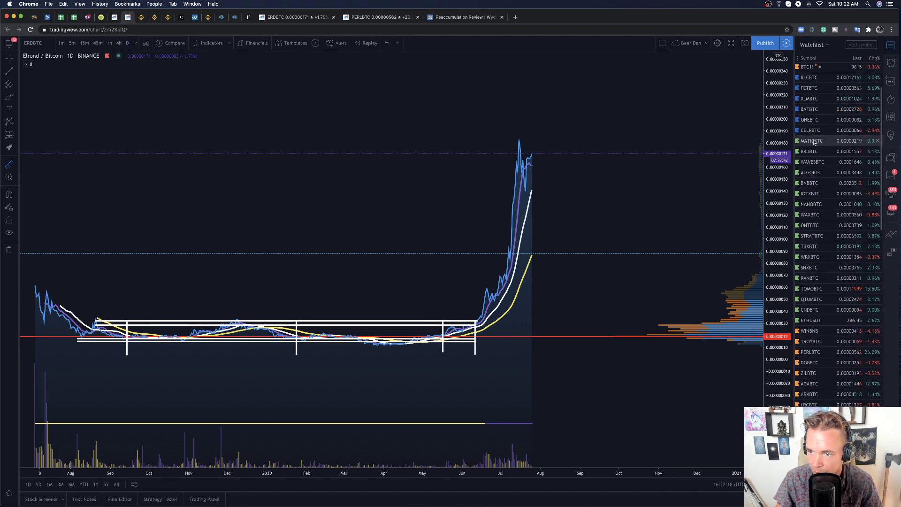
left_click(814, 142)
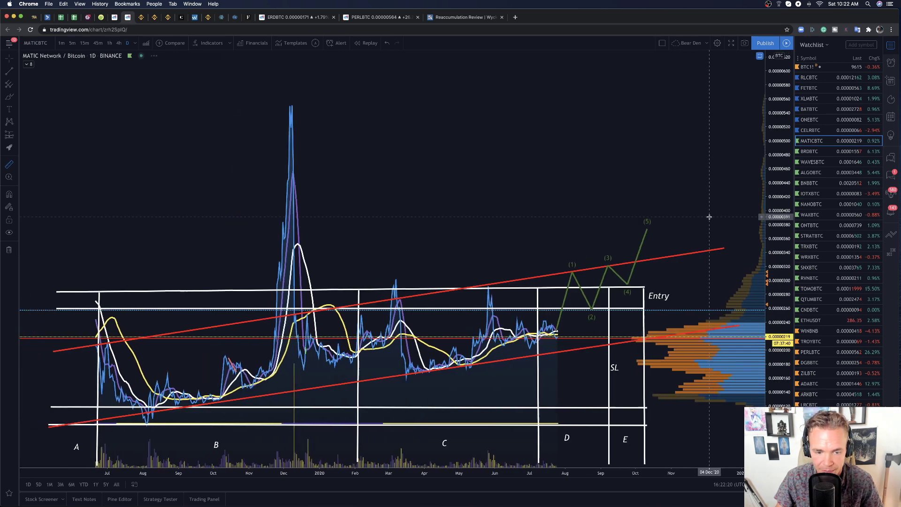
scroll(710, 217, "down", 5)
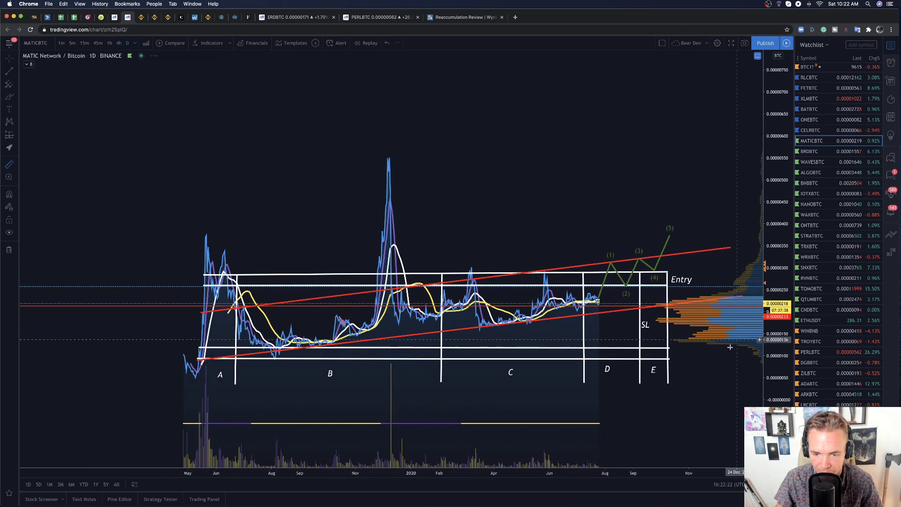
left_click_drag(694, 350, 615, 316)
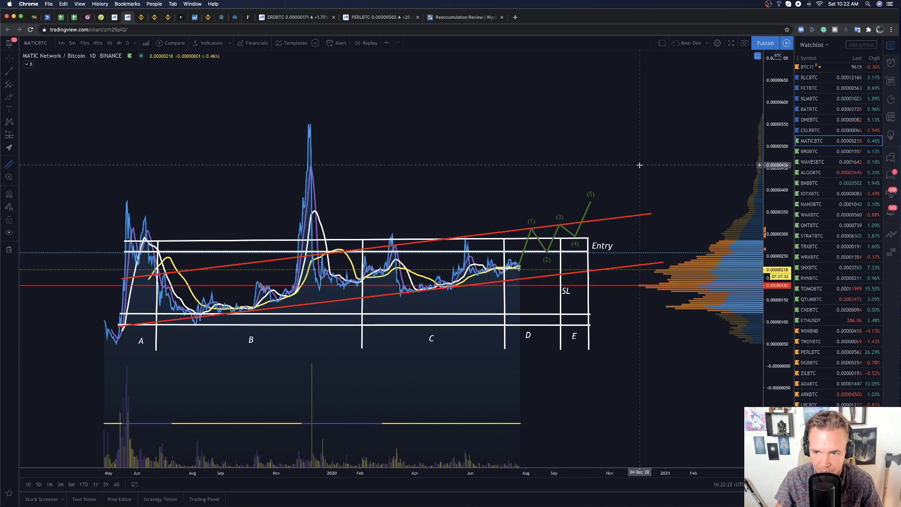
Open the WAVESBTC chart from the watchlist and show its price history back to 2018.
left_click(817, 163)
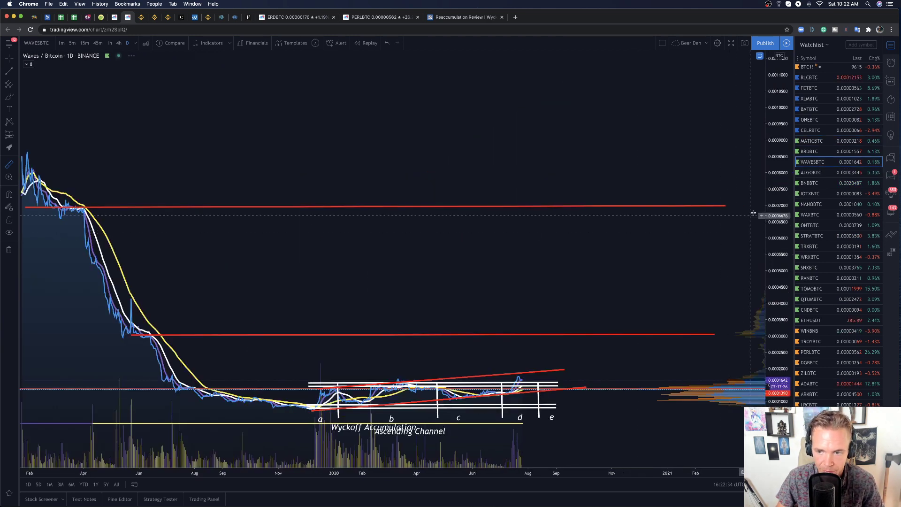
left_click_drag(772, 186, 771, 210)
left_click_drag(713, 290, 666, 191)
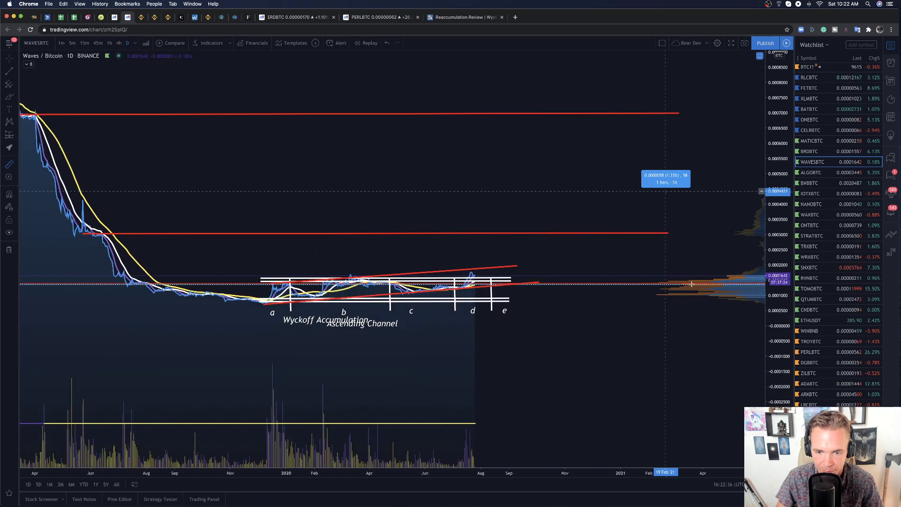
scroll(692, 284, "down", 6)
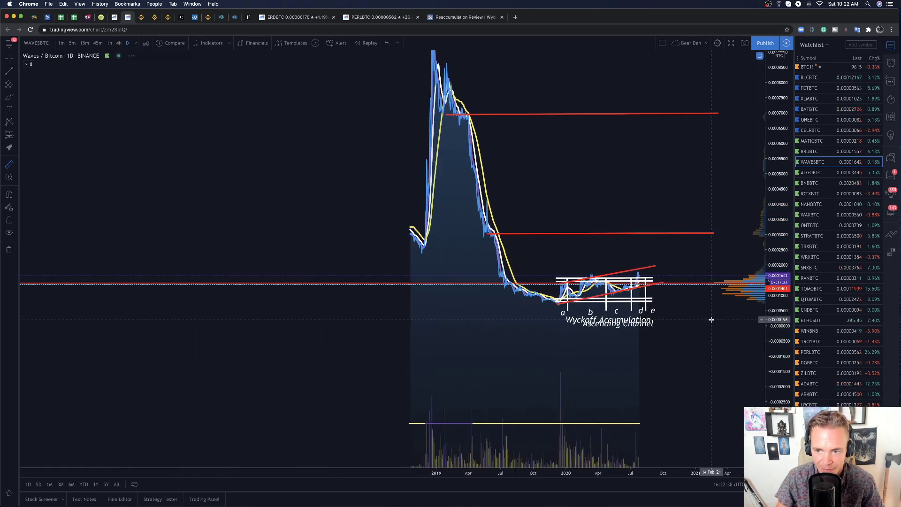
scroll(712, 320, "down", 4)
scroll(735, 230, "down", 1)
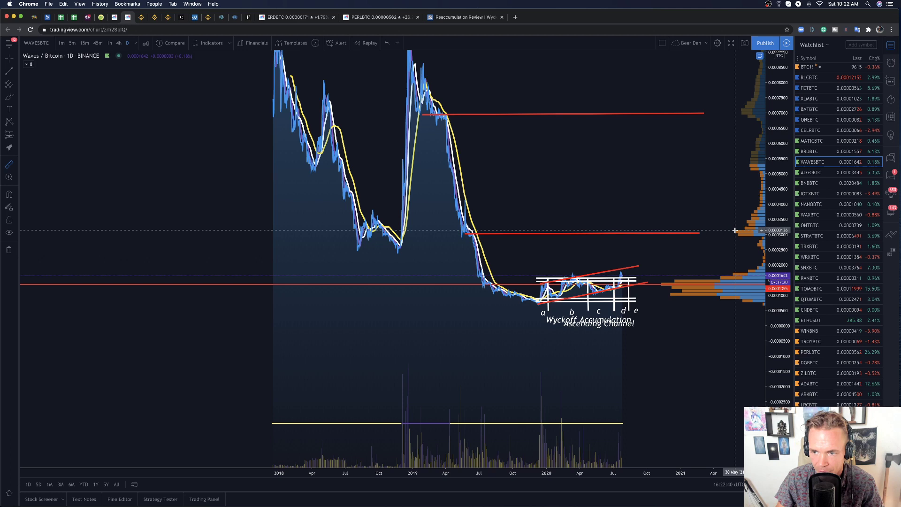
Measure the potential WAVESBTC rise from the July high to the upper red line near 0.0007, and enlarge the accumulation range.
left_click(12, 165)
left_click(679, 271)
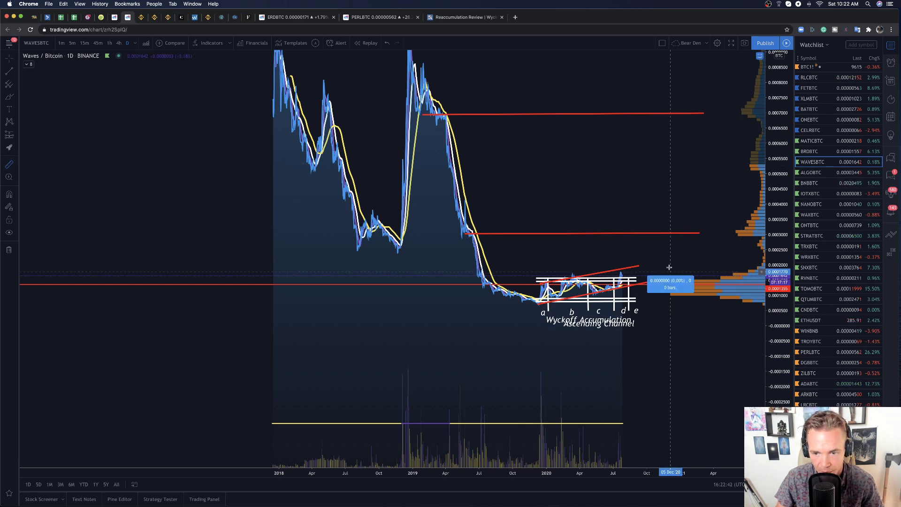
left_click(687, 109)
left_click(685, 113)
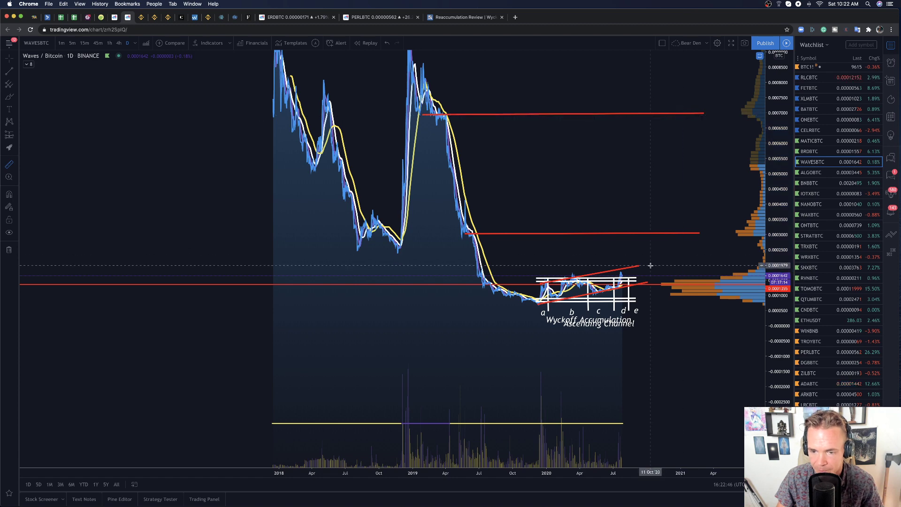
scroll(689, 289, "up", 3)
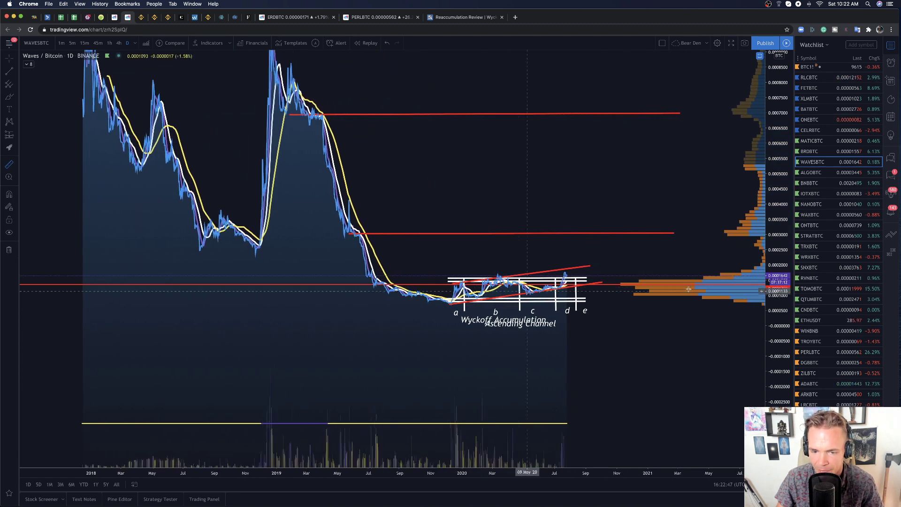
scroll(689, 289, "up", 1)
left_click_drag(779, 339, 777, 236)
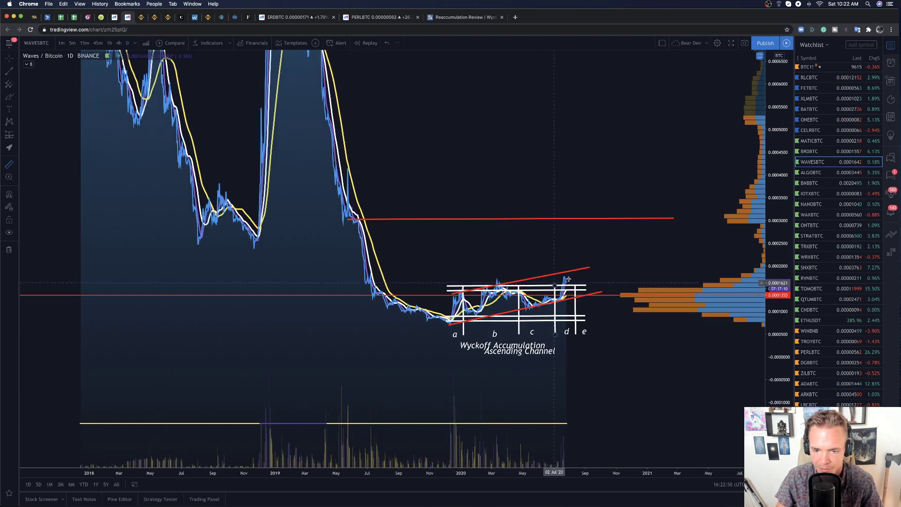
Open the BTCUSDT chart from the watchlist and enlarge its price history from 2019 onward.
scroll(822, 101, "up", 5)
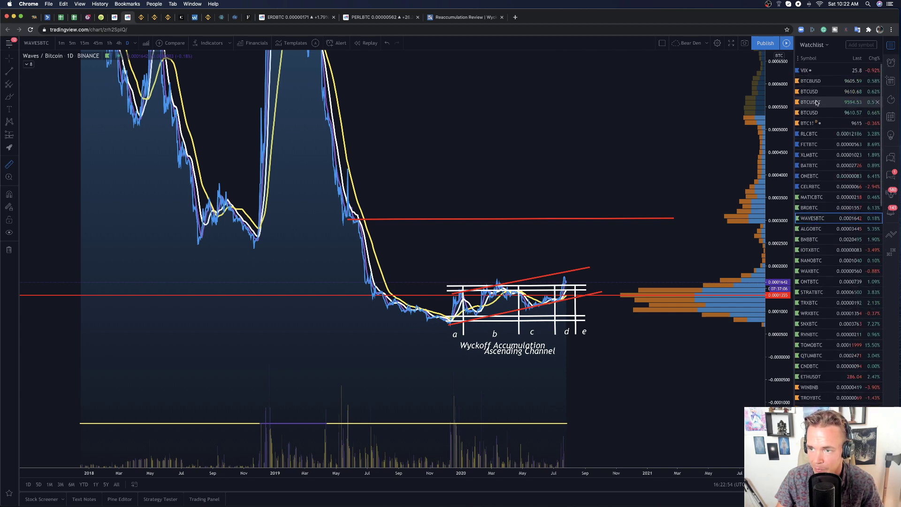
left_click(817, 103)
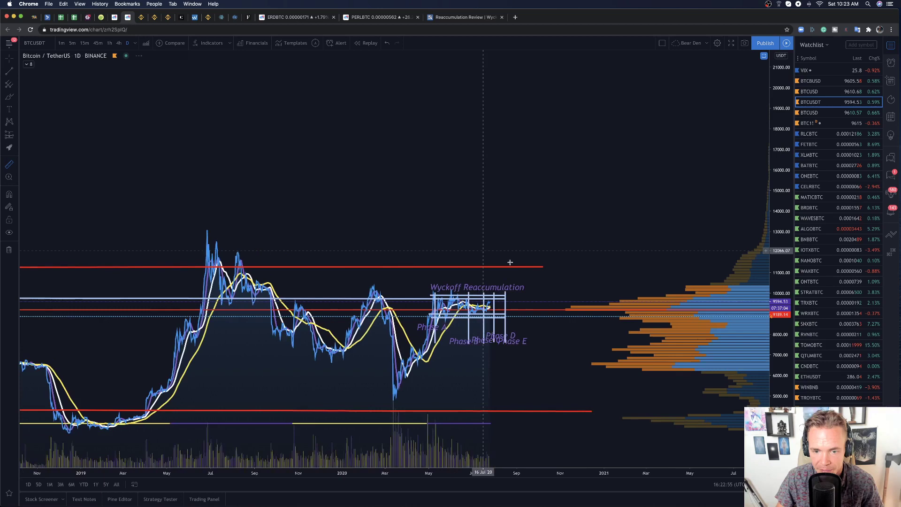
scroll(511, 262, "up", 2)
left_click_drag(780, 358, 781, 274)
left_click_drag(543, 369, 556, 347)
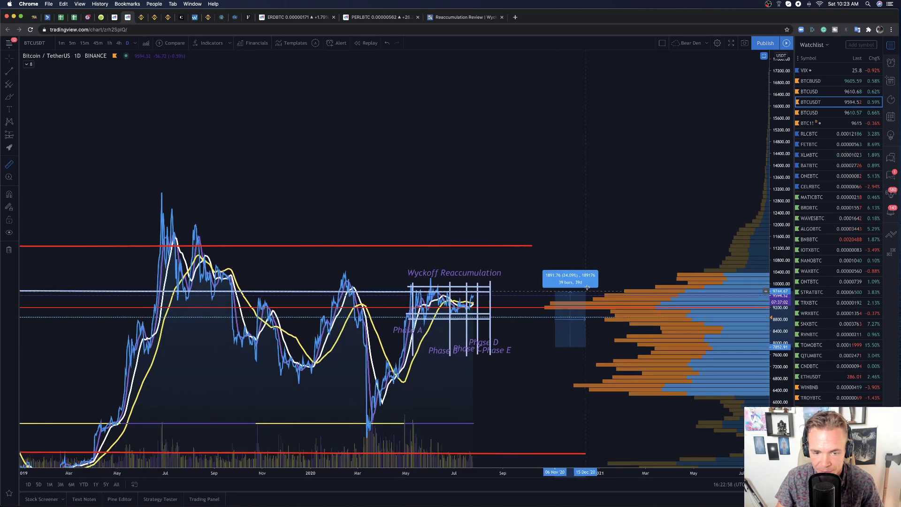
left_click_drag(586, 291, 587, 288)
left_click(587, 288)
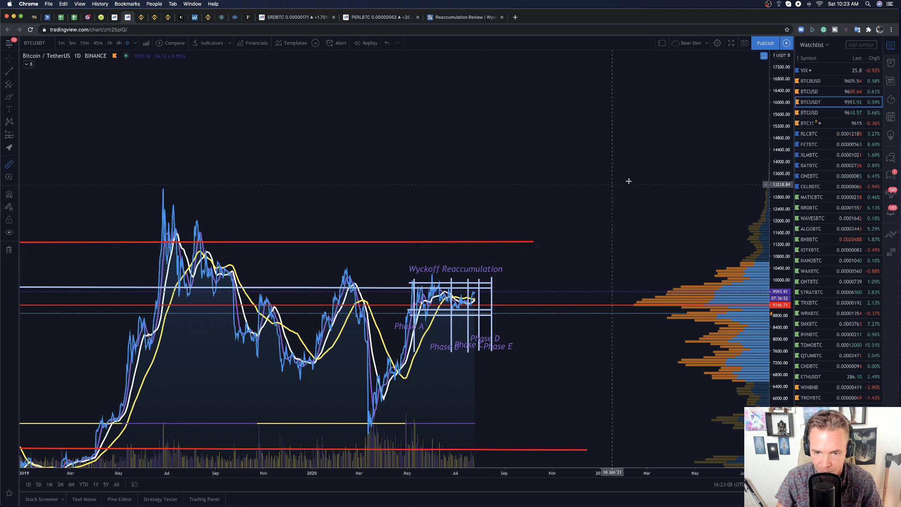
Rescale the BTCUSDT chart to show prices up to about 16000, and leave the measuring tool.
left_click_drag(781, 145, 780, 212)
left_click_drag(614, 229, 599, 194)
left_click_drag(580, 125, 579, 114)
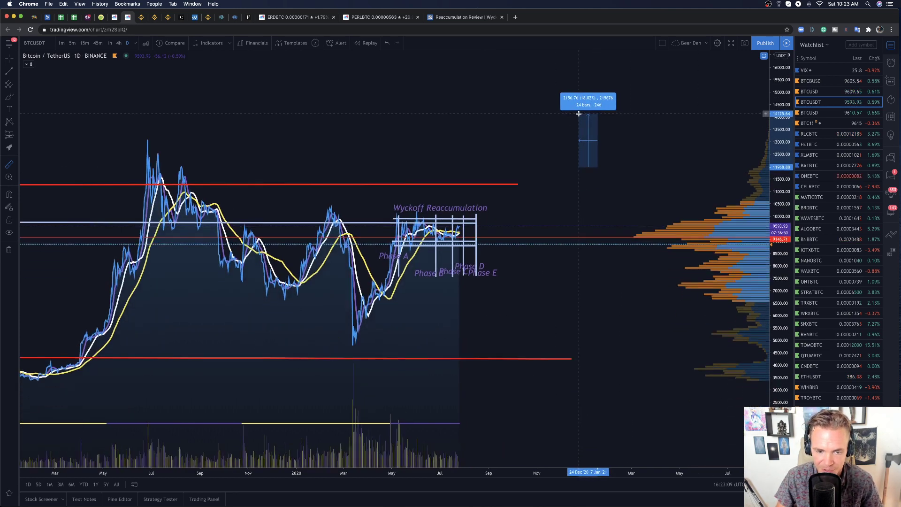
left_click(533, 155)
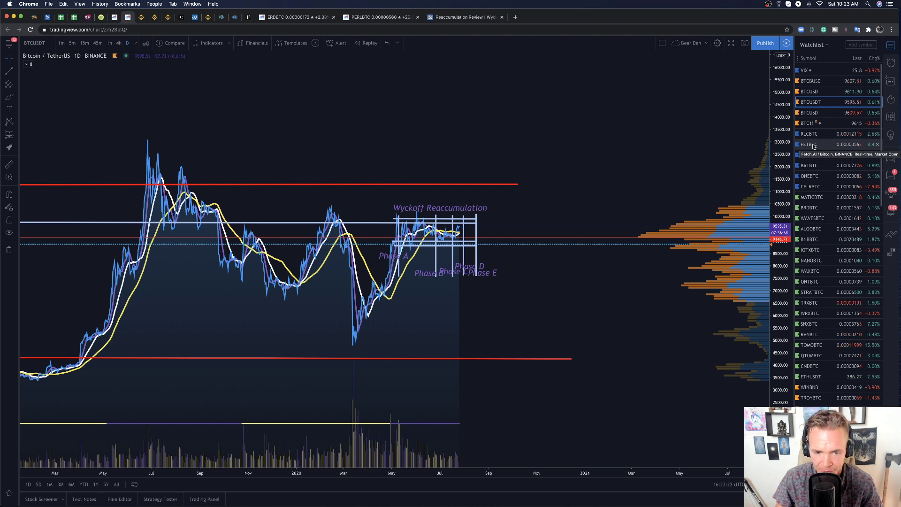
Examine the Wyckoff Reaccumulation range on BTCUSDT closely, with Phases A to E spread apart.
scroll(553, 306, "up", 5)
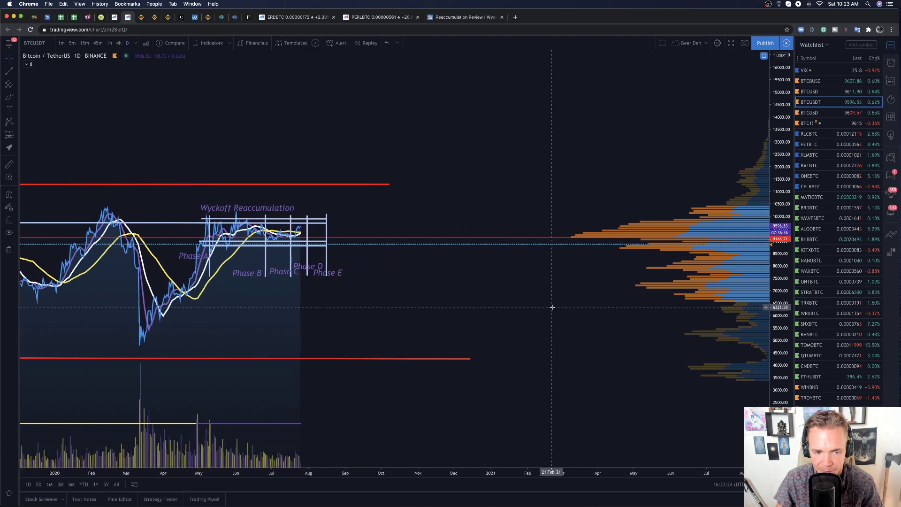
scroll(552, 308, "left", 10)
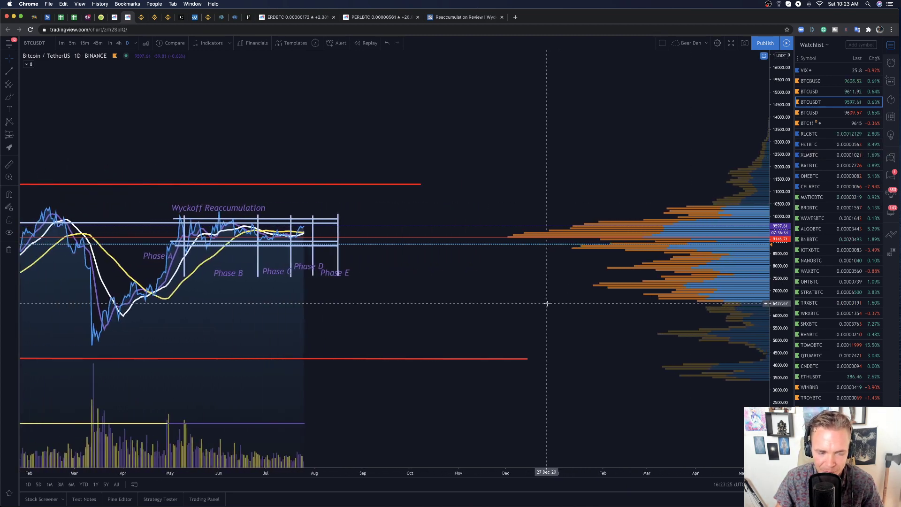
scroll(547, 304, "left", 3)
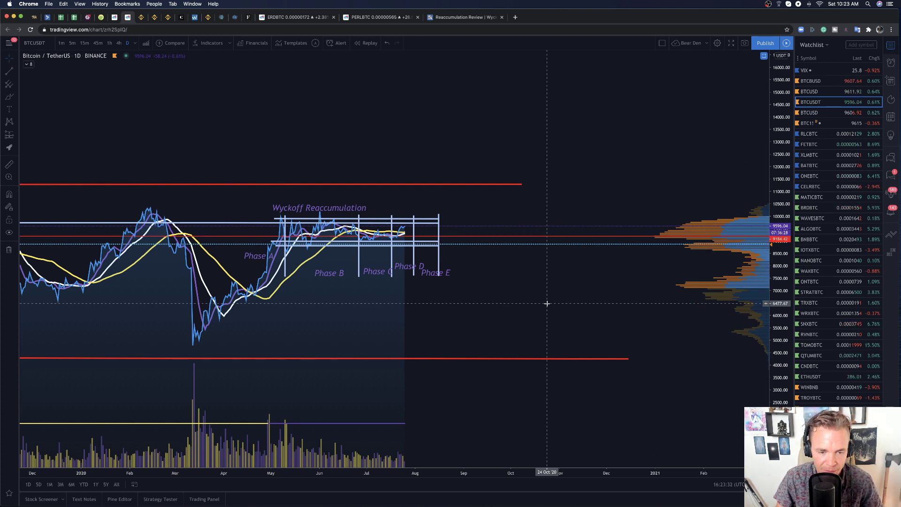
left_click_drag(477, 305, 519, 308)
left_click_drag(775, 347, 774, 267)
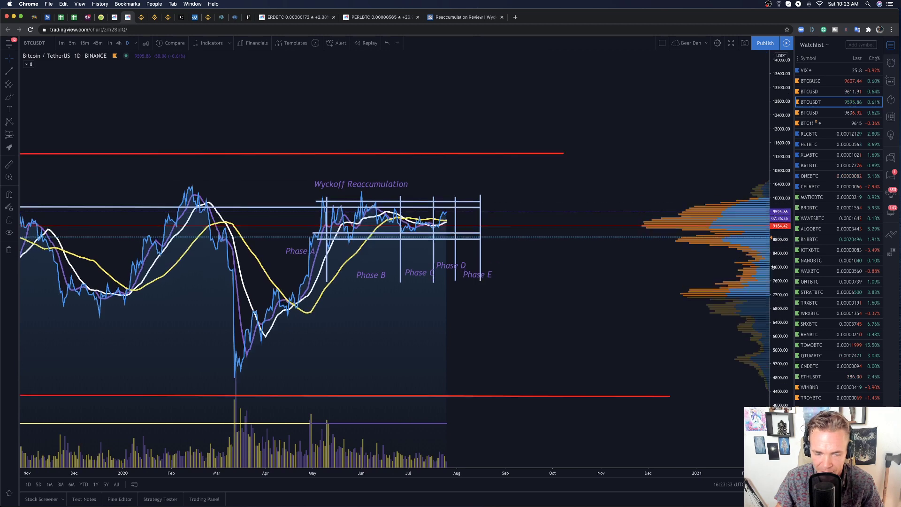
scroll(507, 317, "up", 5)
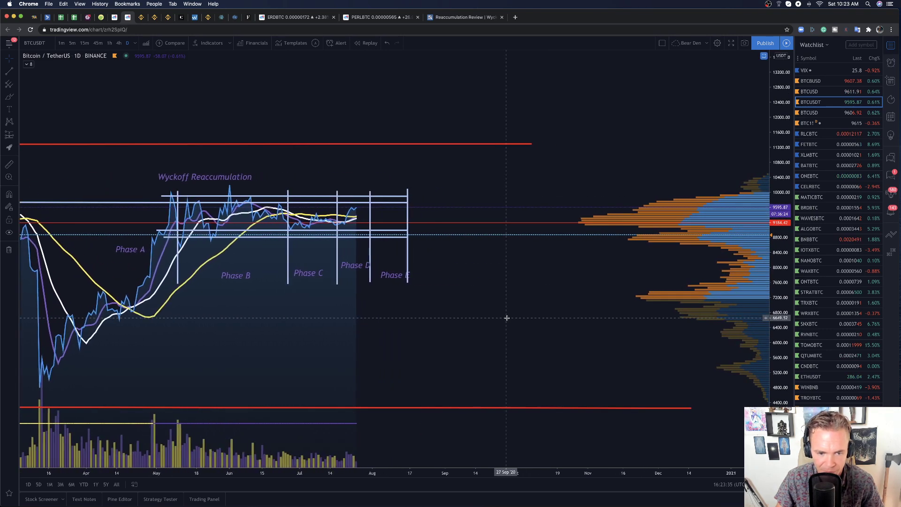
scroll(507, 318, "up", 5)
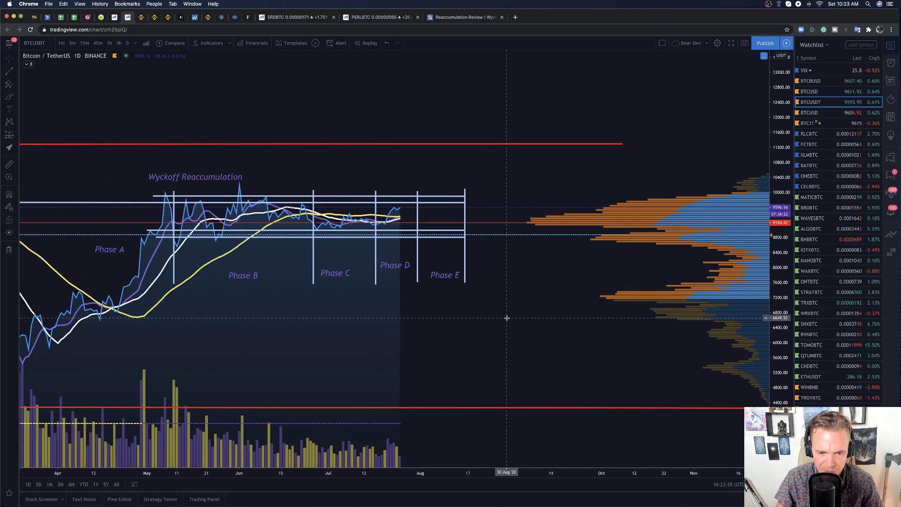
Extend the start of the lowest range line back to about May 1, 2020, and nudge the Phase E label up.
scroll(507, 318, "left", 3)
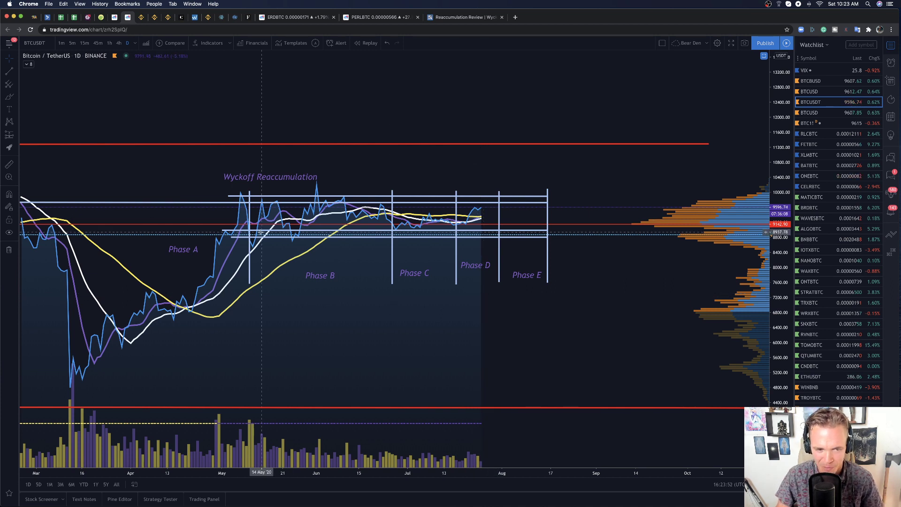
scroll(232, 239, "up", 1)
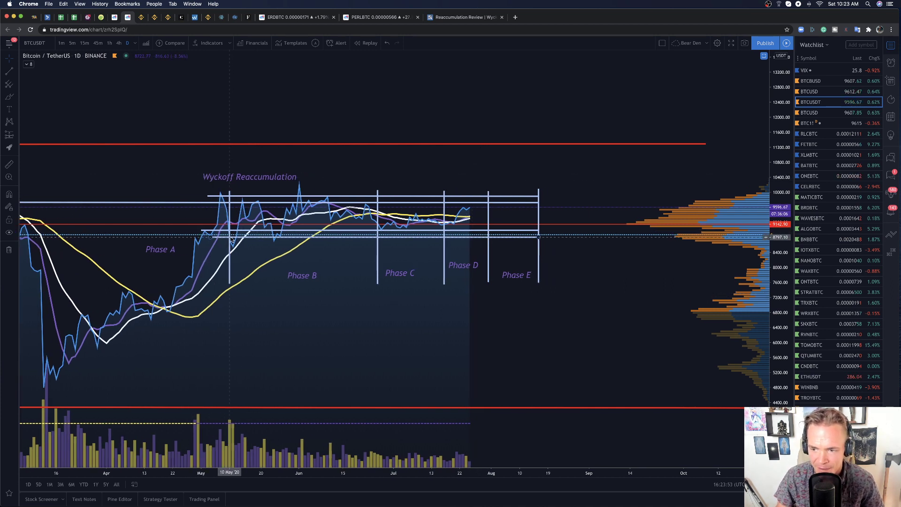
scroll(231, 239, "down", 1)
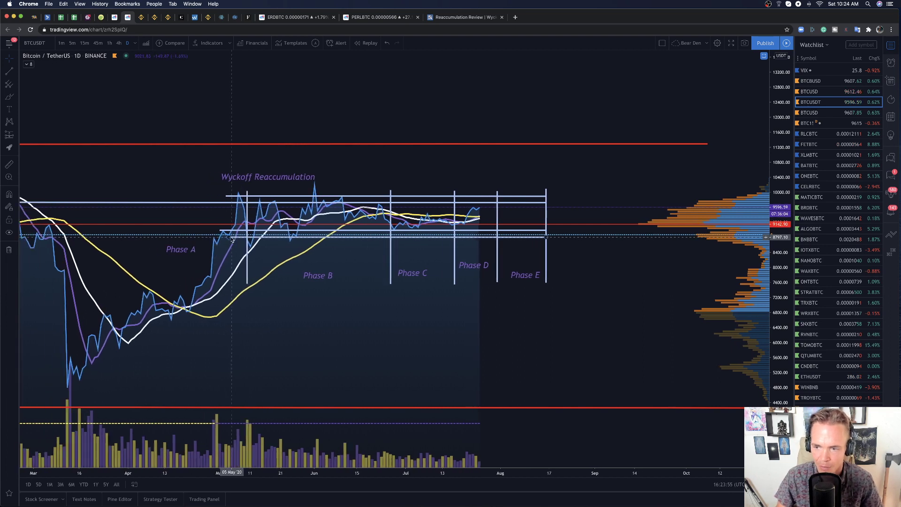
left_click(257, 237)
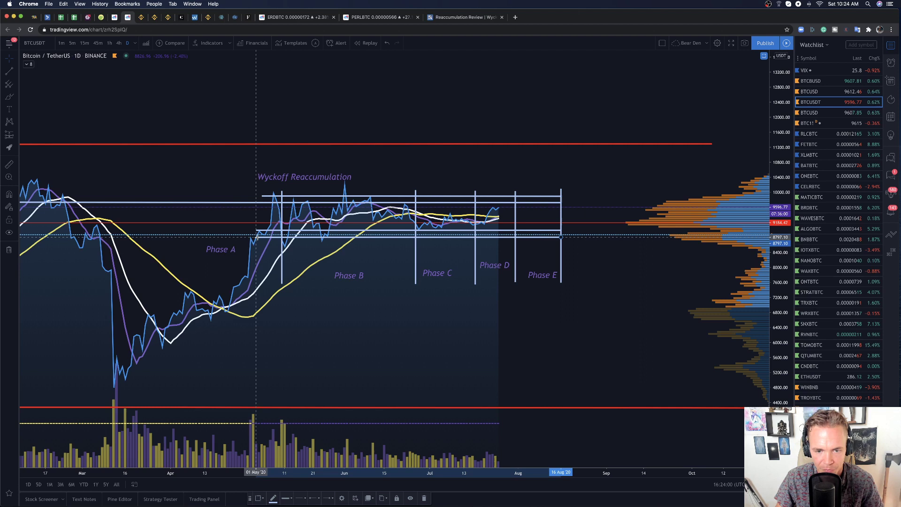
left_click(520, 311)
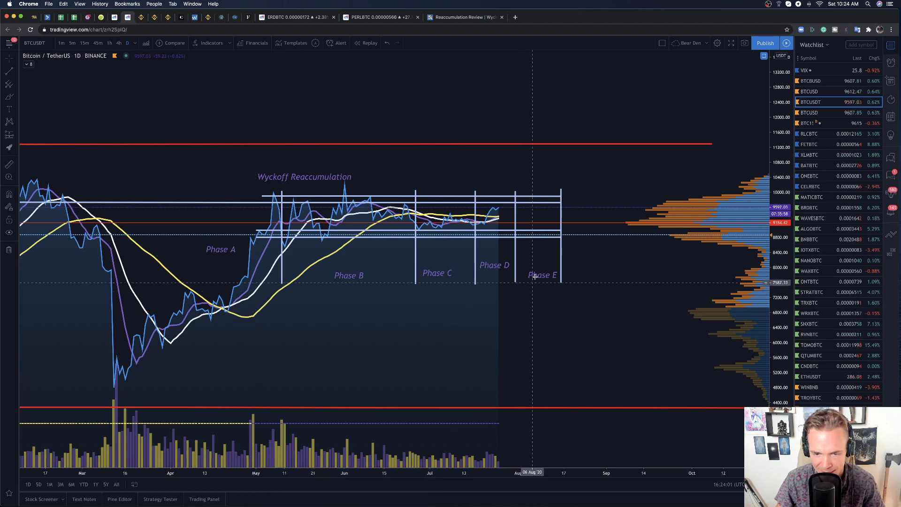
left_click_drag(536, 278, 532, 271)
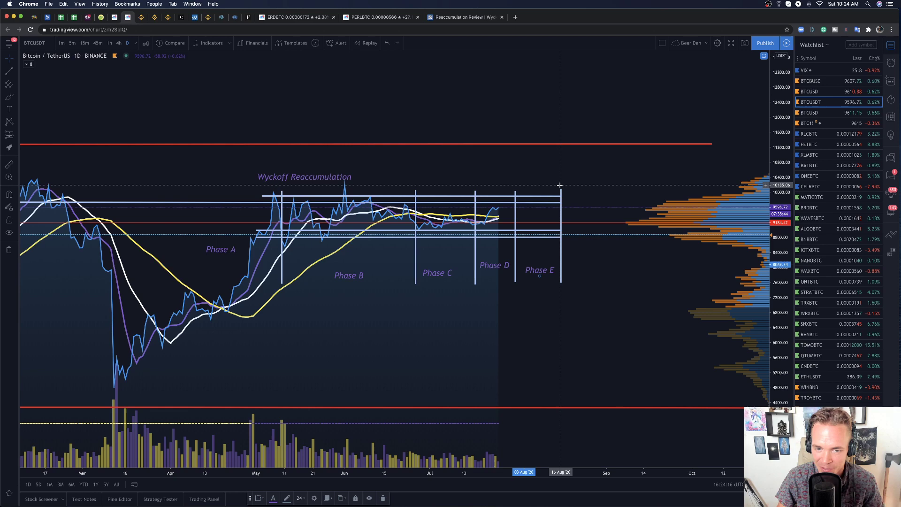
Adjust the start of the top range line to about May 2, 2020, and select the vertical line closing Phase E.
scroll(558, 187, "down", 3)
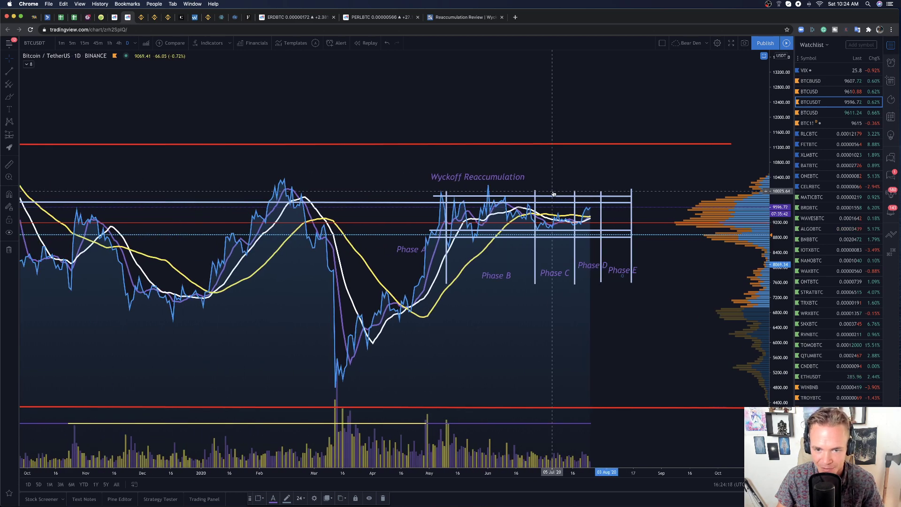
scroll(553, 191, "right", 1)
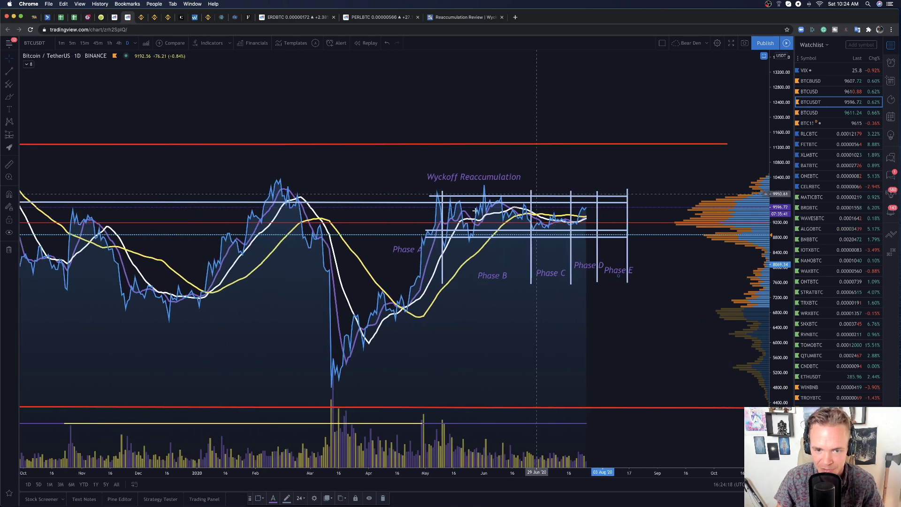
left_click(428, 194)
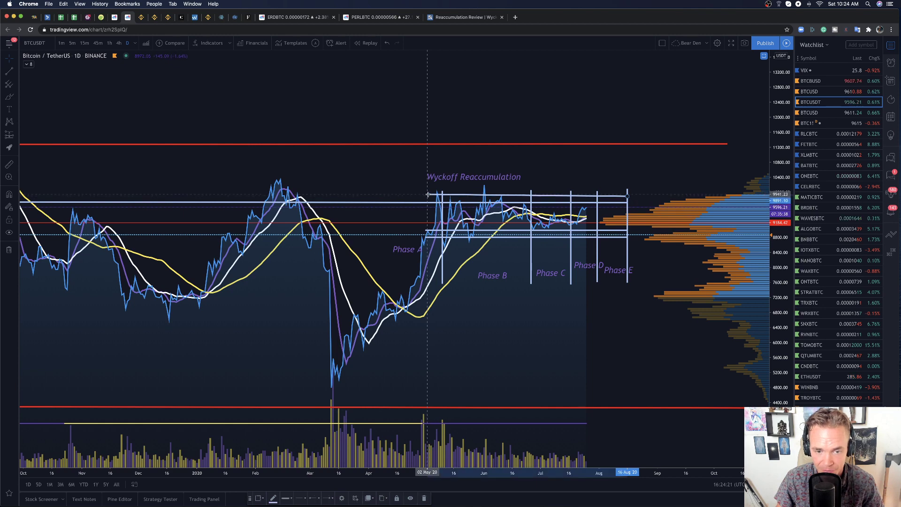
left_click(627, 191)
scroll(700, 241, "right", 5)
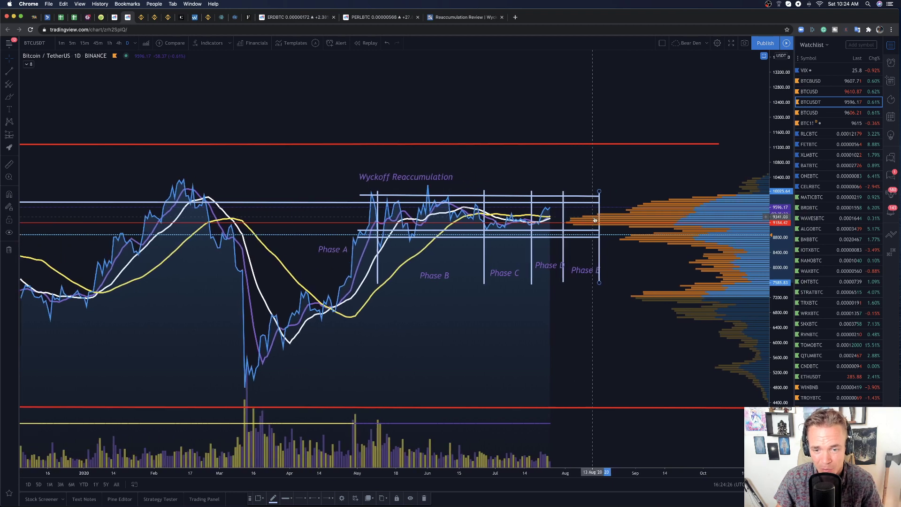
scroll(570, 286, "up", 5)
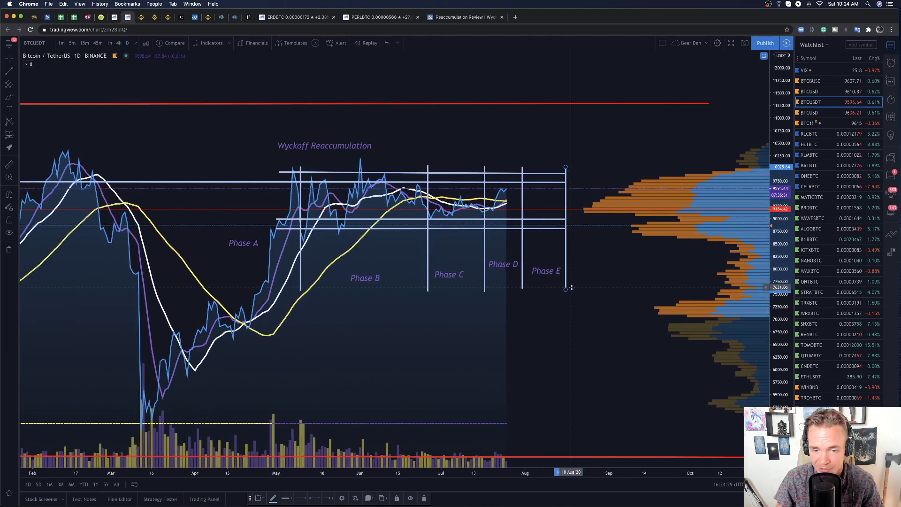
Nudge the Phase E label slightly up between its vertical lines, and select the vertical line separating Phases B and C.
left_click_drag(784, 143, 784, 170)
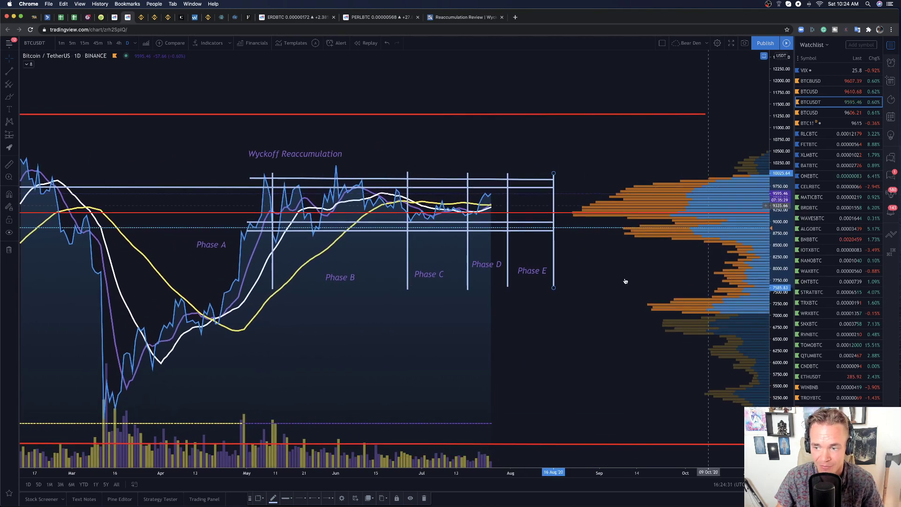
left_click_drag(603, 284, 607, 251)
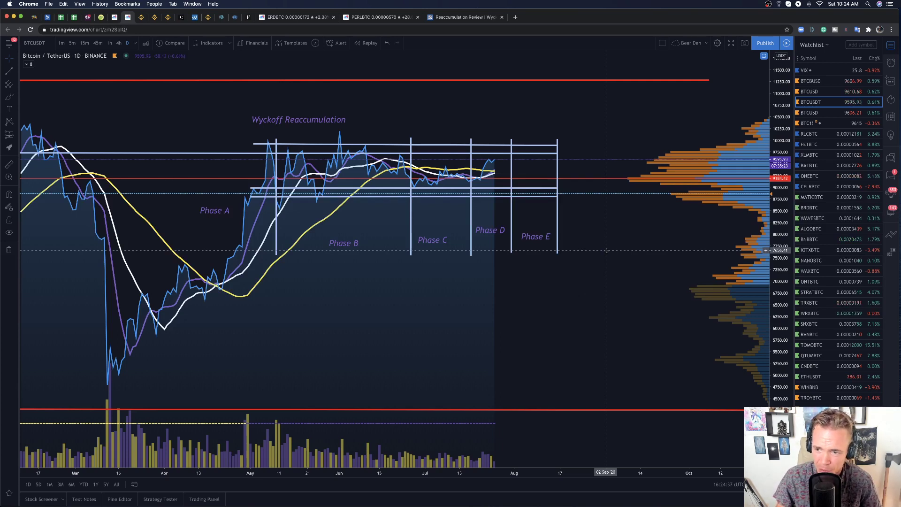
scroll(606, 250, "right", 1)
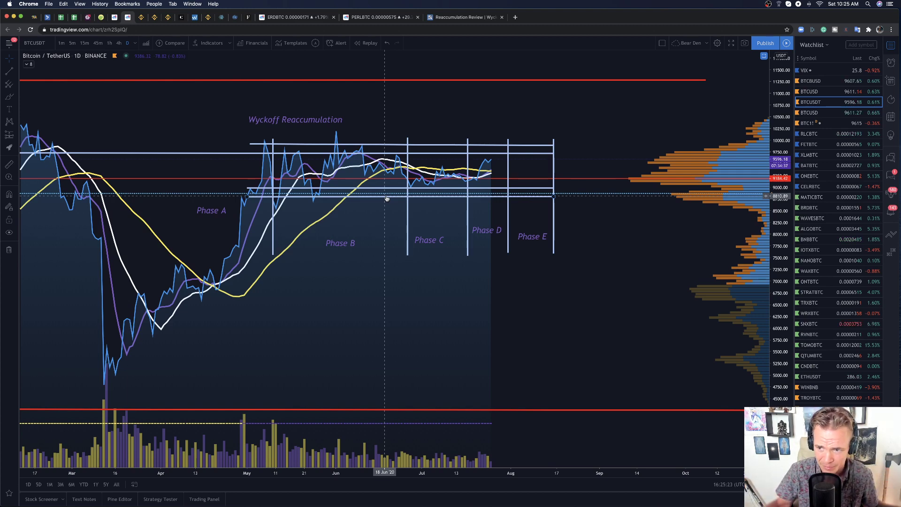
scroll(395, 188, "down", 2)
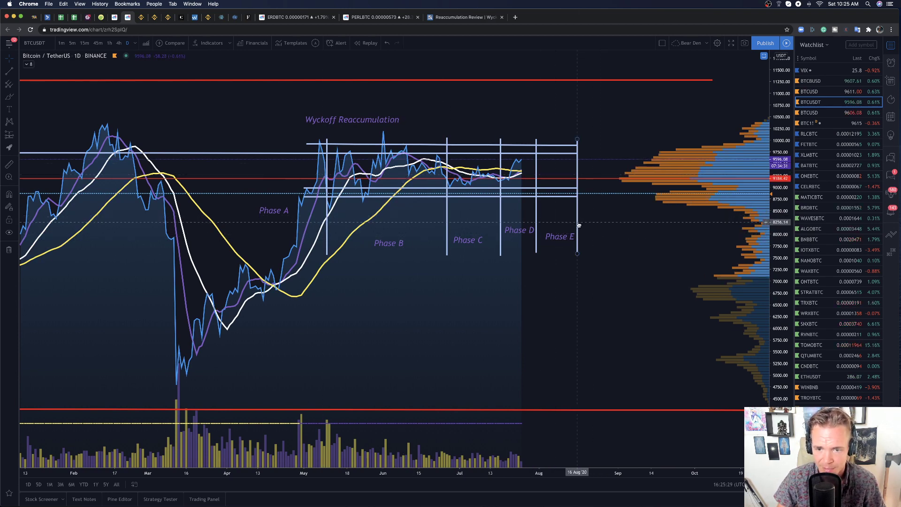
left_click(557, 238)
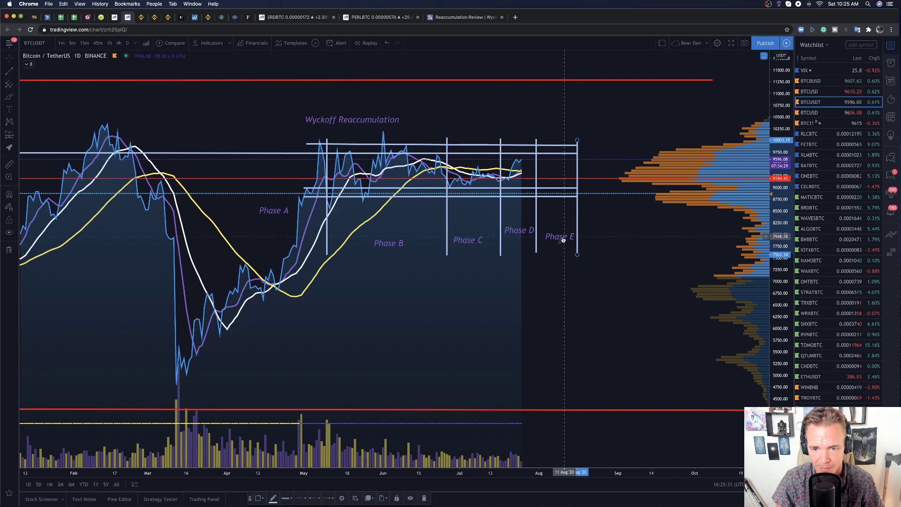
left_click_drag(558, 238, 557, 236)
scroll(557, 236, "down", 1)
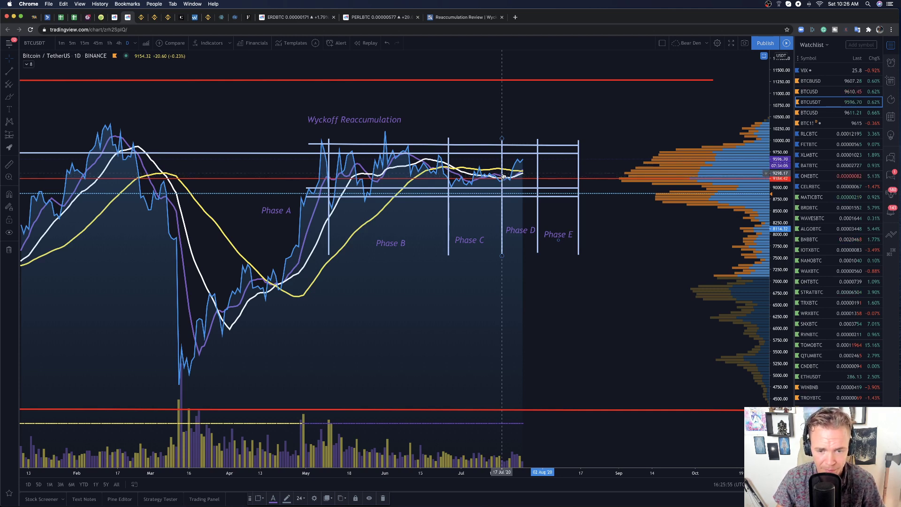
left_click(448, 171)
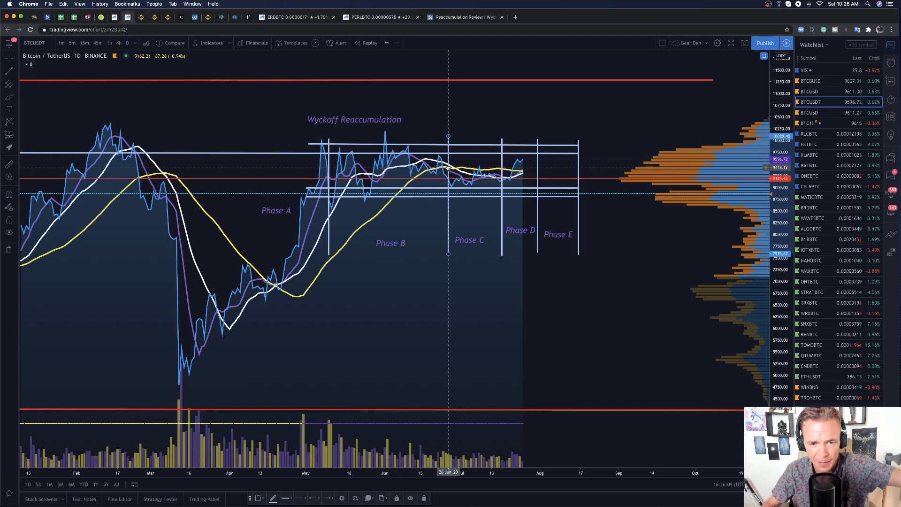
Switch from the BTCUSDT chart to OBS Studio, showing its preview and program views.
key("ctrl+Right")
key("ctrl+Right")
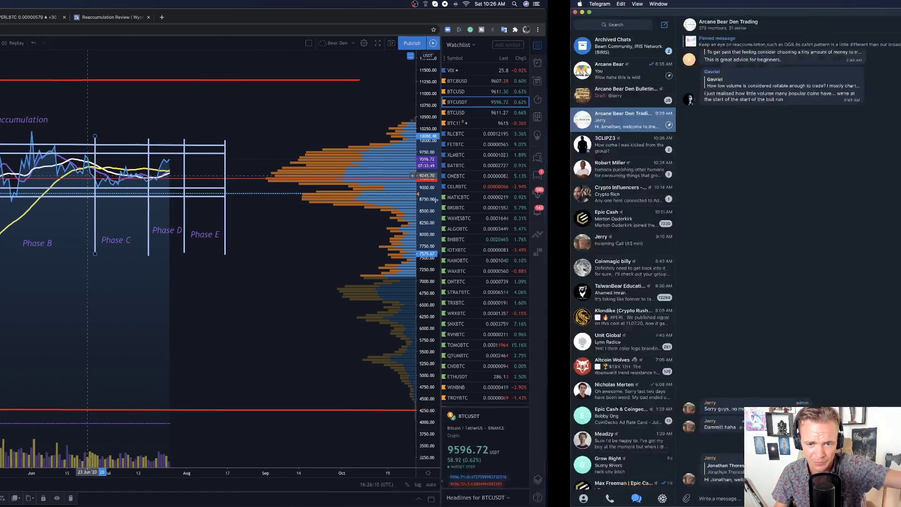
key("ctrl+Left")
key("ctrl+Left")
key("ctrl+Left")
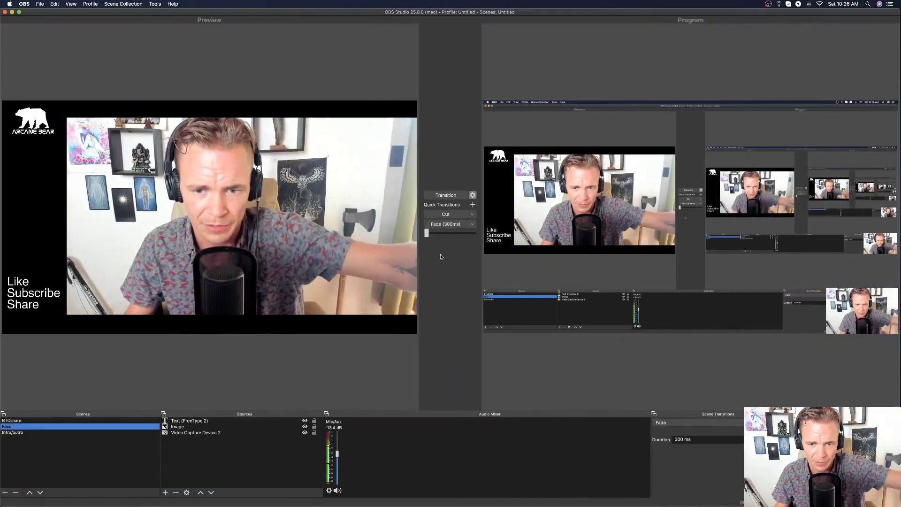